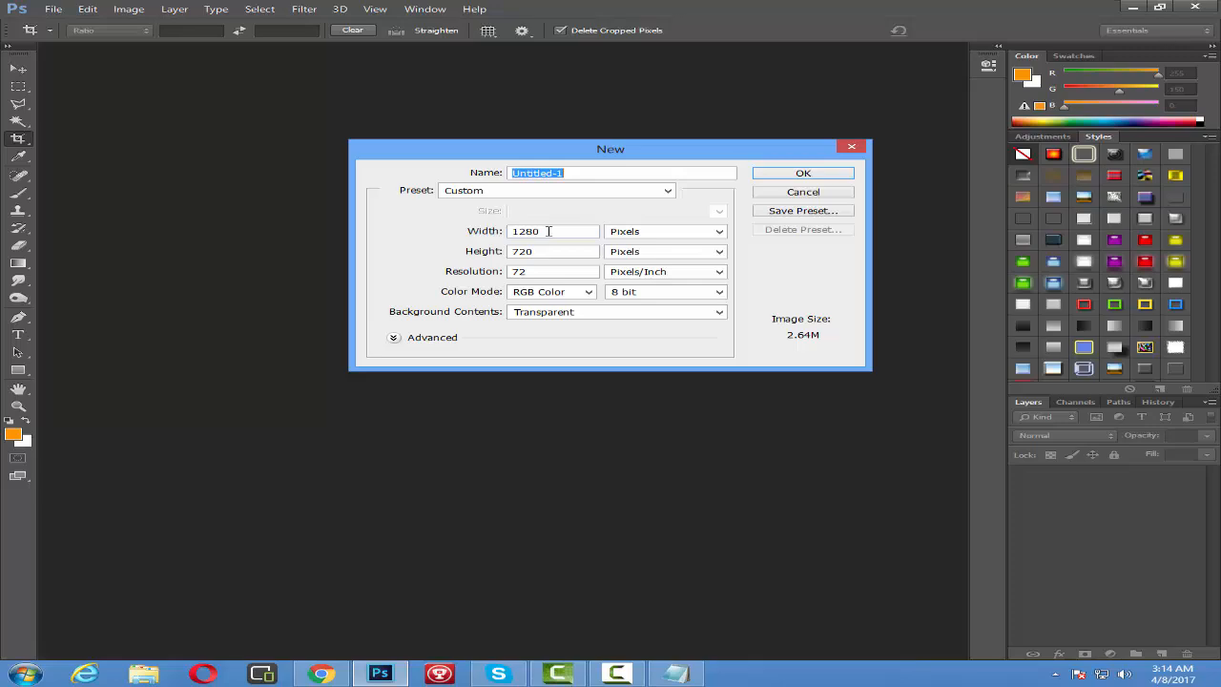
Create a new 1280 by 720 pixel document at 72 pixels/inch with transparent background contents
{"action": "left_click", "coordinate": [550, 231]}
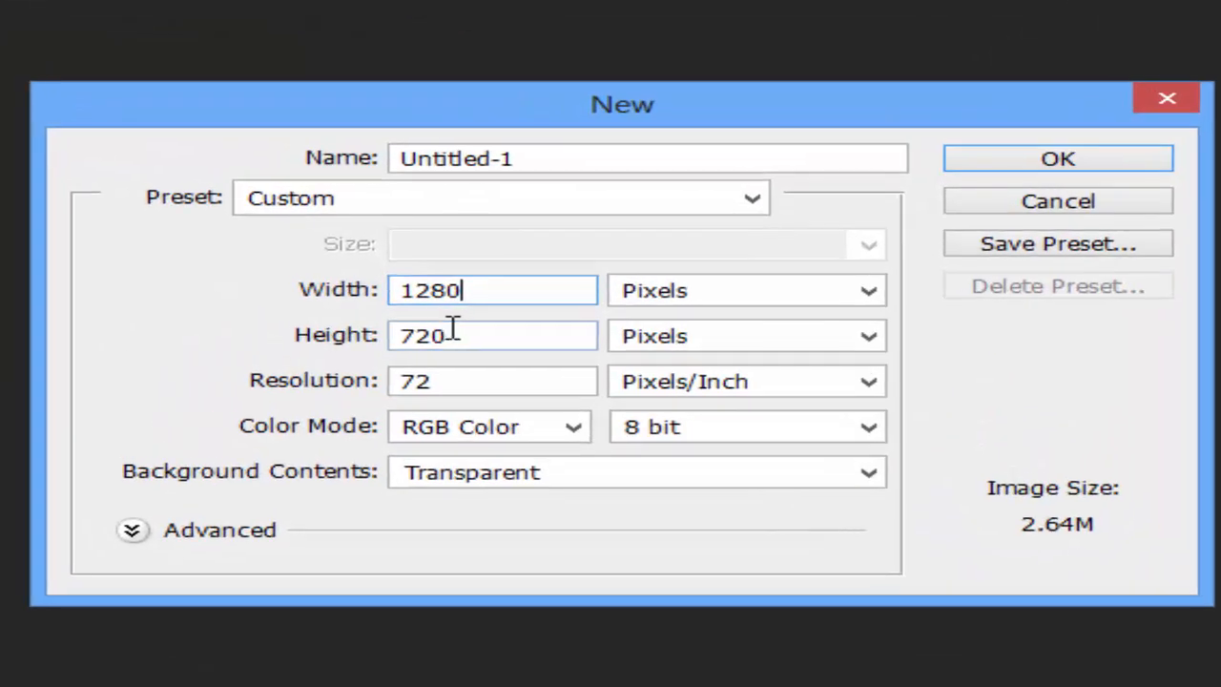
{"action": "left_click", "coordinate": [442, 335]}
{"action": "left_click", "coordinate": [473, 336]}
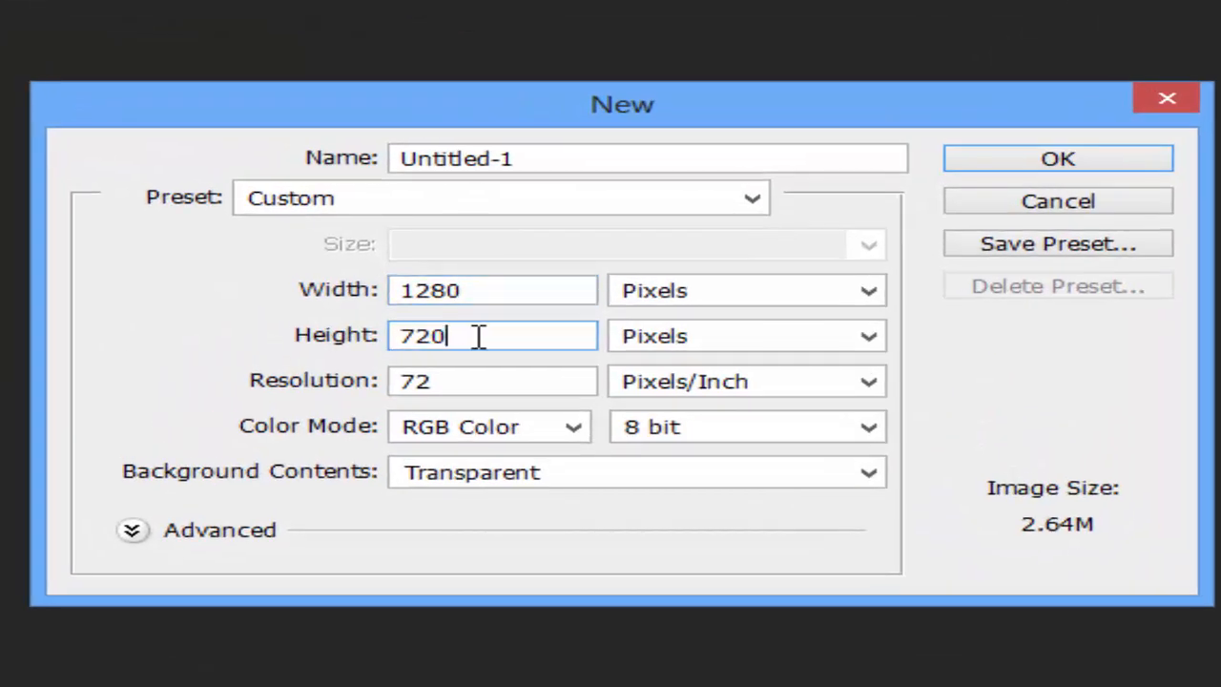
{"action": "left_click", "coordinate": [782, 296]}
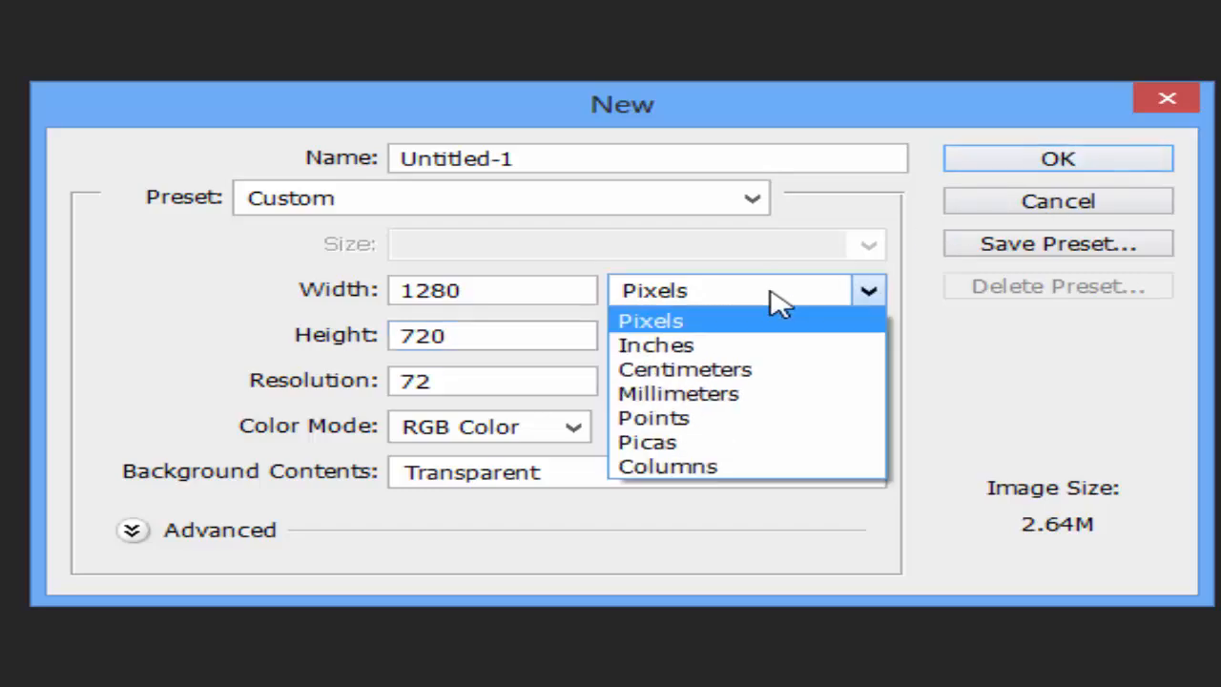
{"action": "left_click", "coordinate": [781, 319]}
{"action": "left_click", "coordinate": [763, 350]}
{"action": "left_click", "coordinate": [769, 356]}
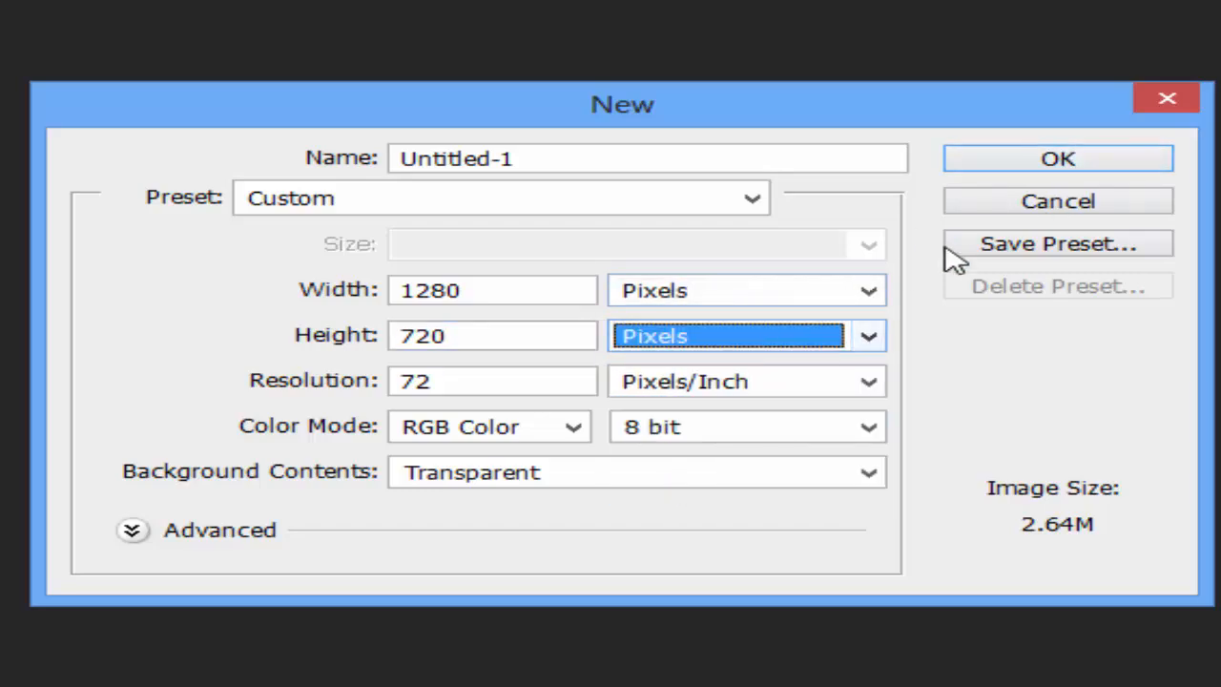
{"action": "left_click", "coordinate": [1077, 164]}
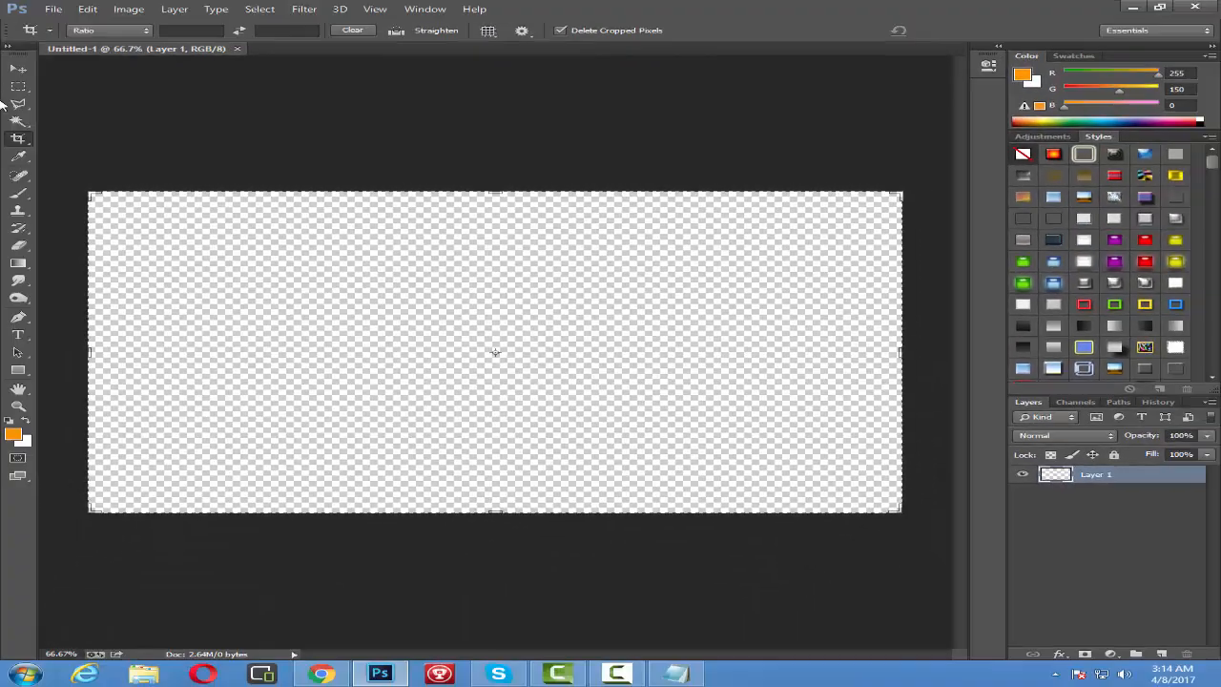
Add a horizontal text line with the person's full name in capitals on the left part of the canvas
{"action": "left_click", "coordinate": [19, 69]}
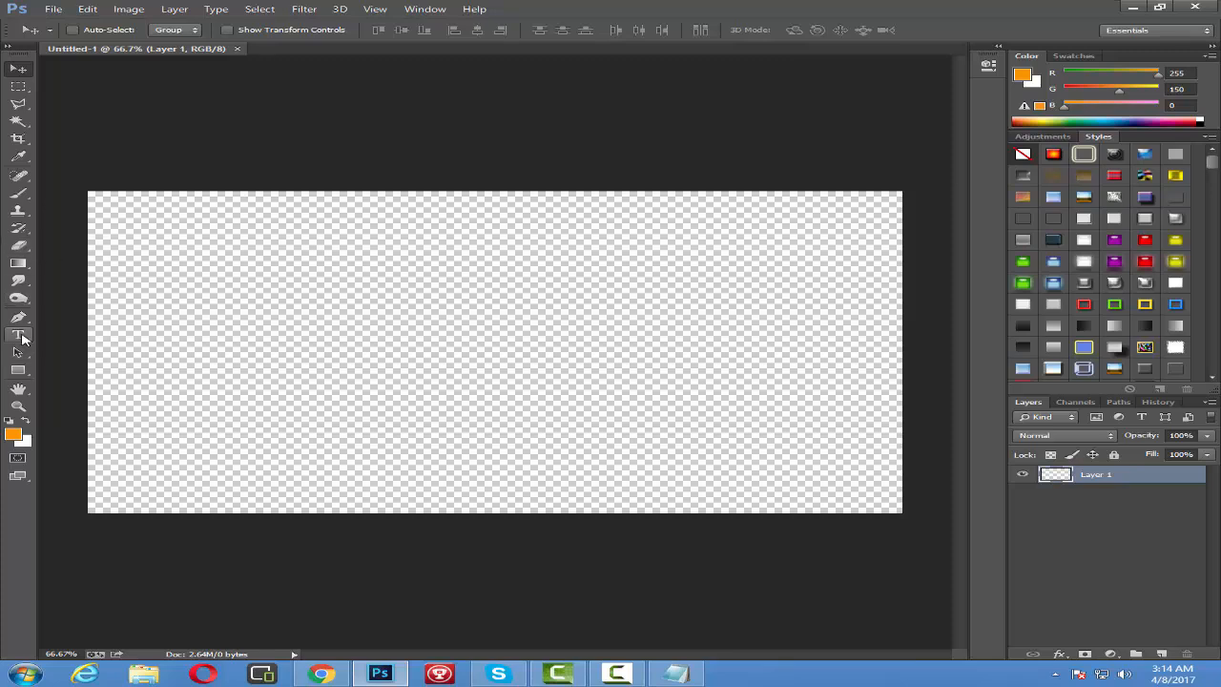
{"action": "left_click", "coordinate": [23, 334]}
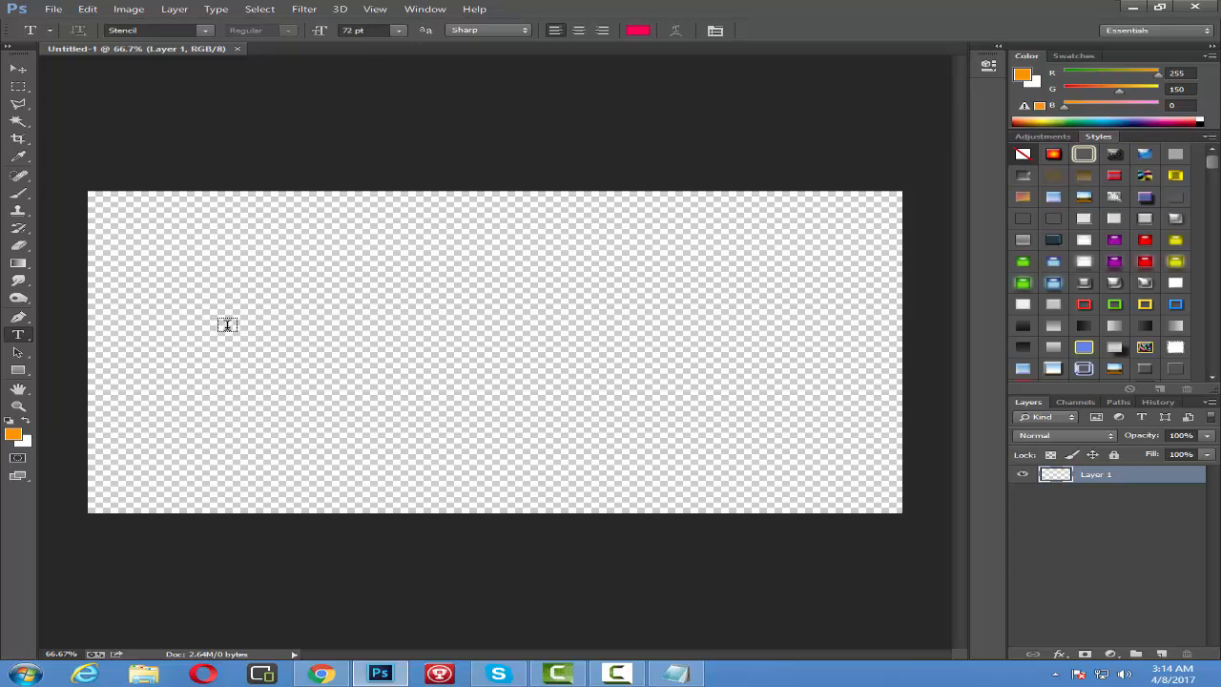
{"action": "left_click", "coordinate": [178, 331]}
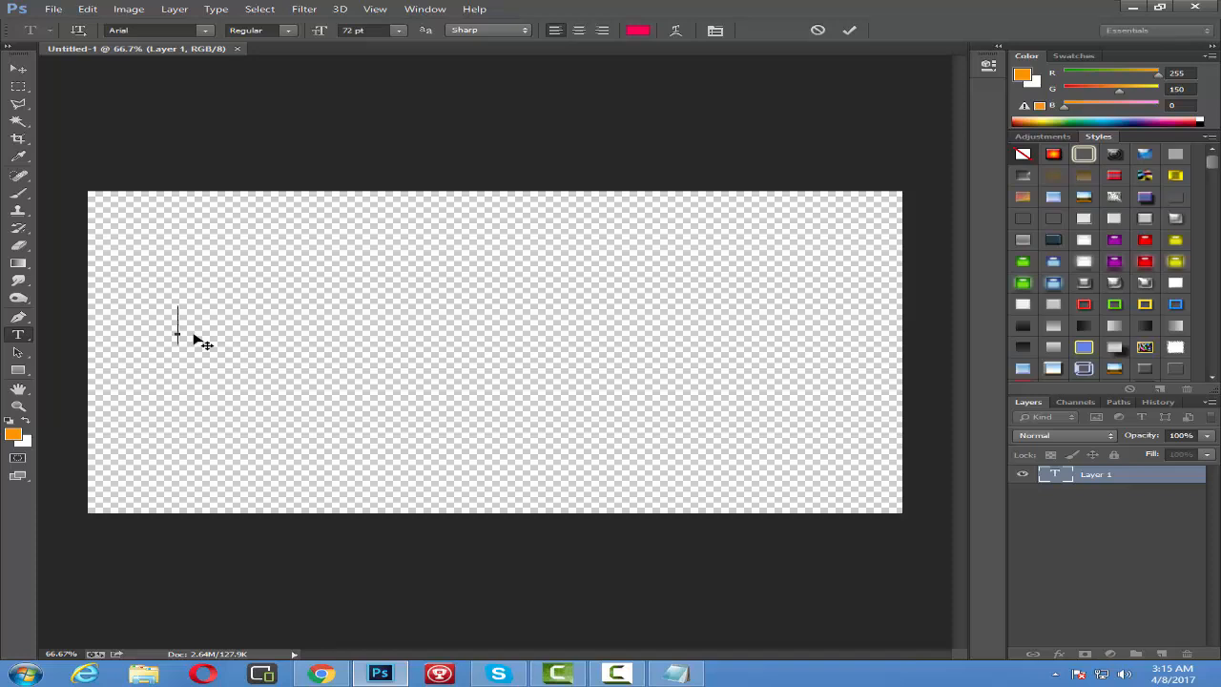
{"action": "type", "text": "NOMAN"}
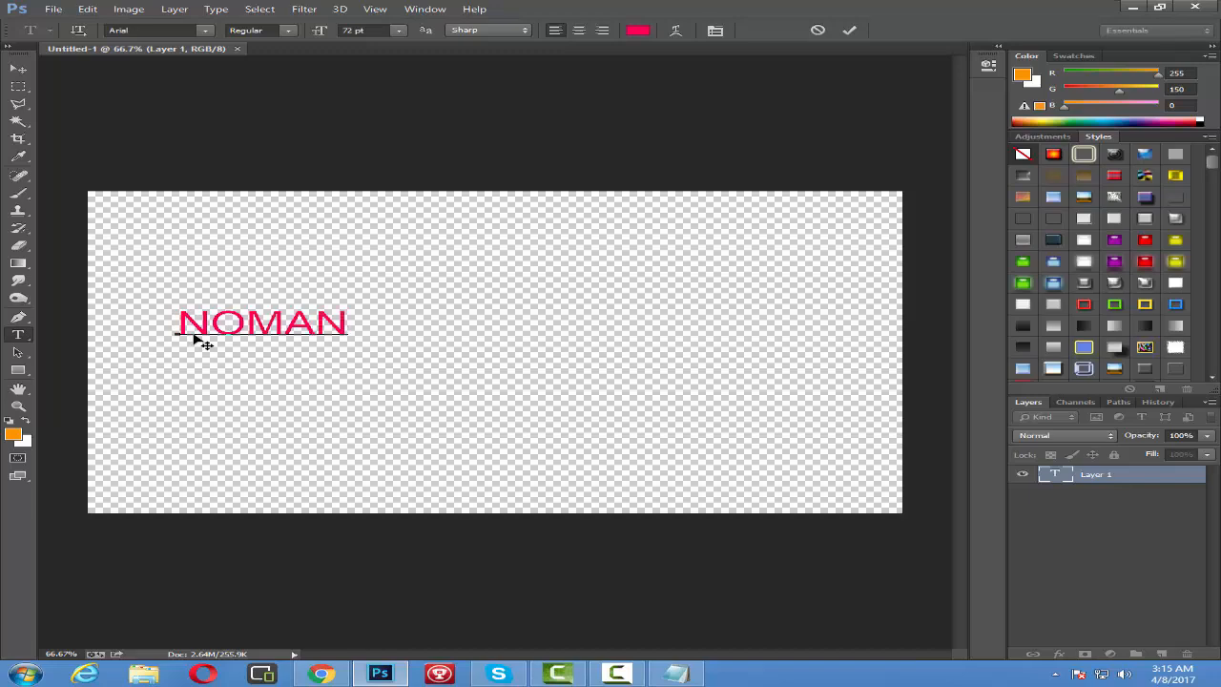
{"action": "type", "text": " GUJJAR"}
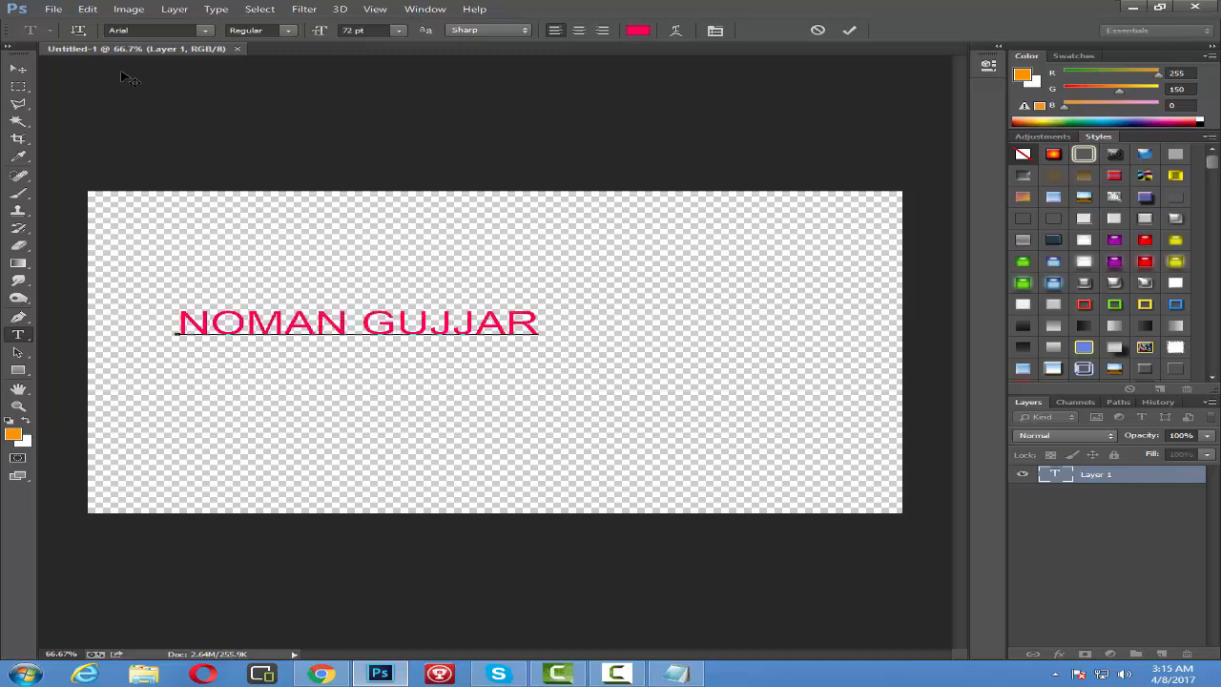
Set the font of the whole name text to Stencil and commit the text
{"action": "left_click", "coordinate": [208, 30]}
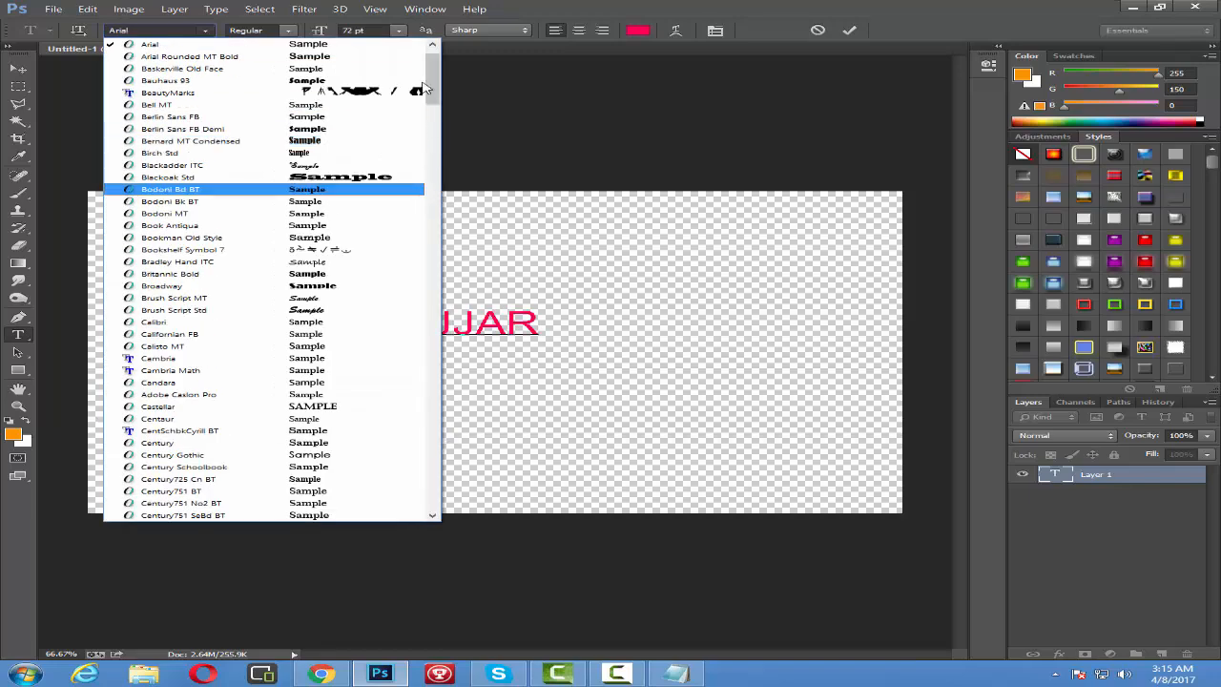
{"action": "left_click_drag", "start_coordinate": [434, 67], "coordinate": [435, 99]}
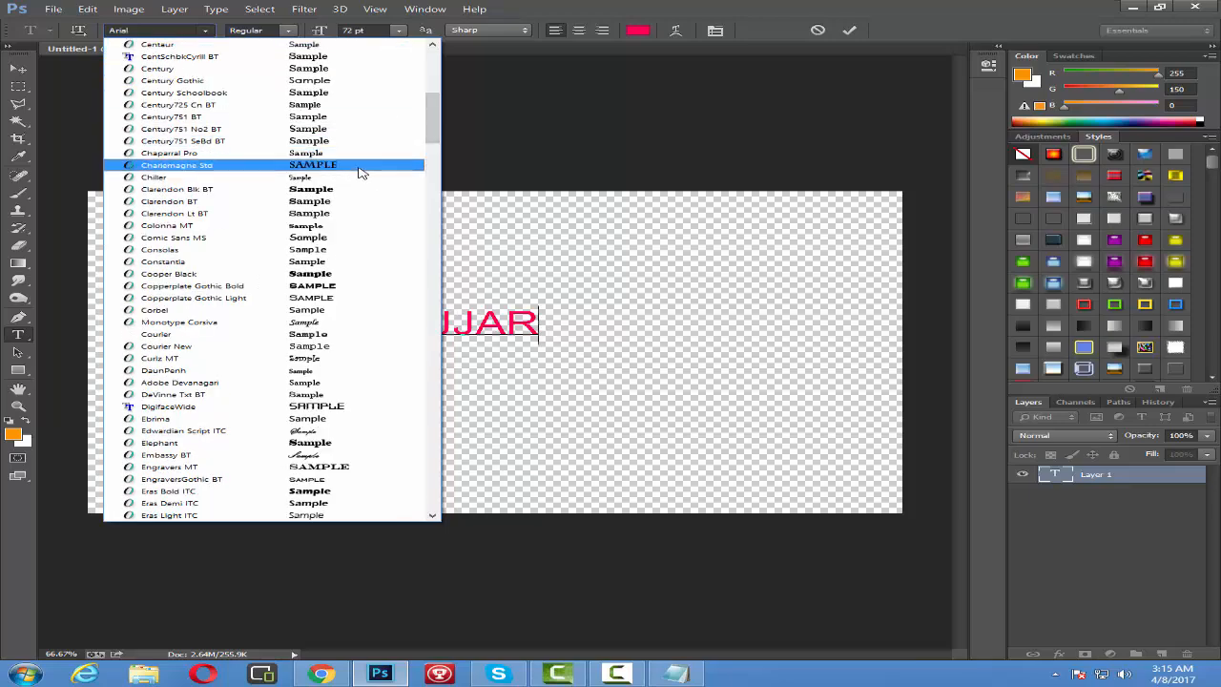
{"action": "left_click_drag", "start_coordinate": [434, 141], "coordinate": [480, 336]}
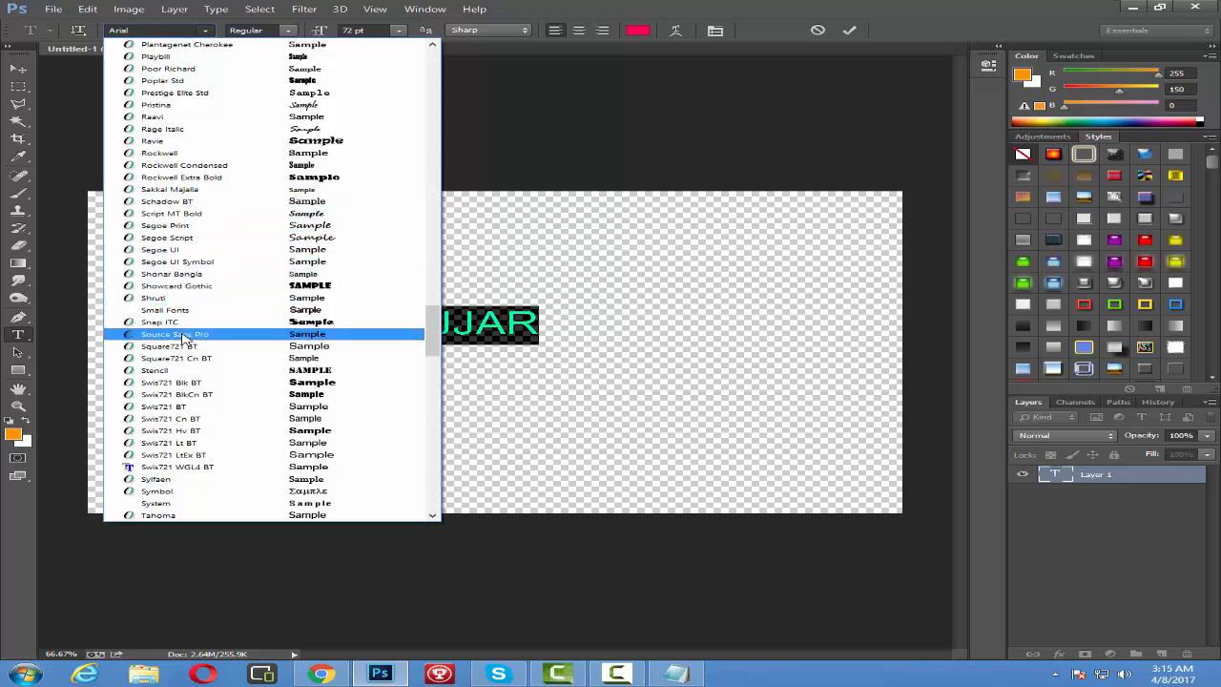
{"action": "left_click", "coordinate": [169, 370]}
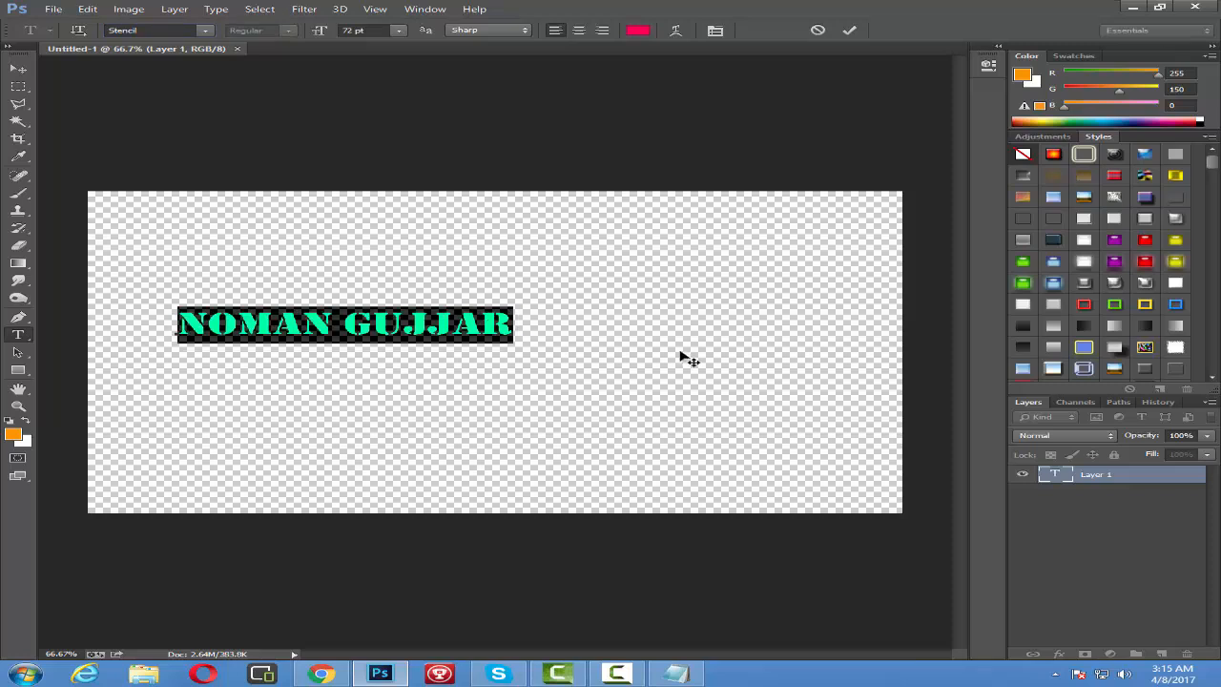
{"action": "left_click", "coordinate": [368, 323]}
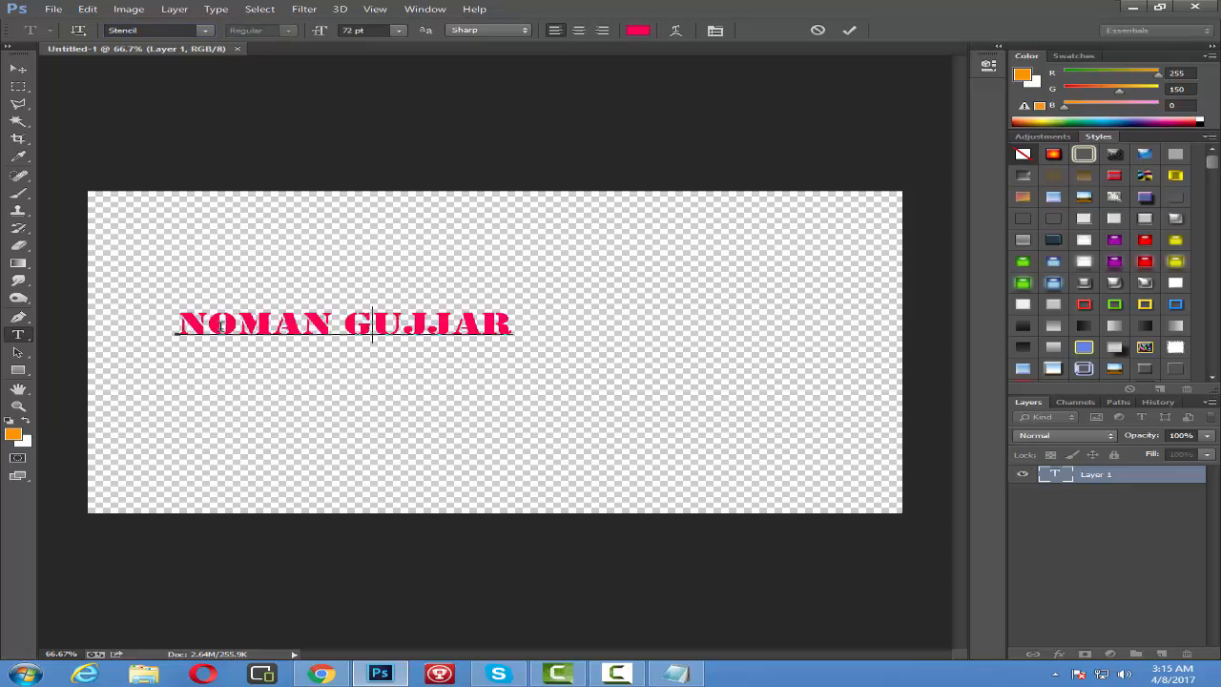
{"action": "left_click", "coordinate": [849, 30]}
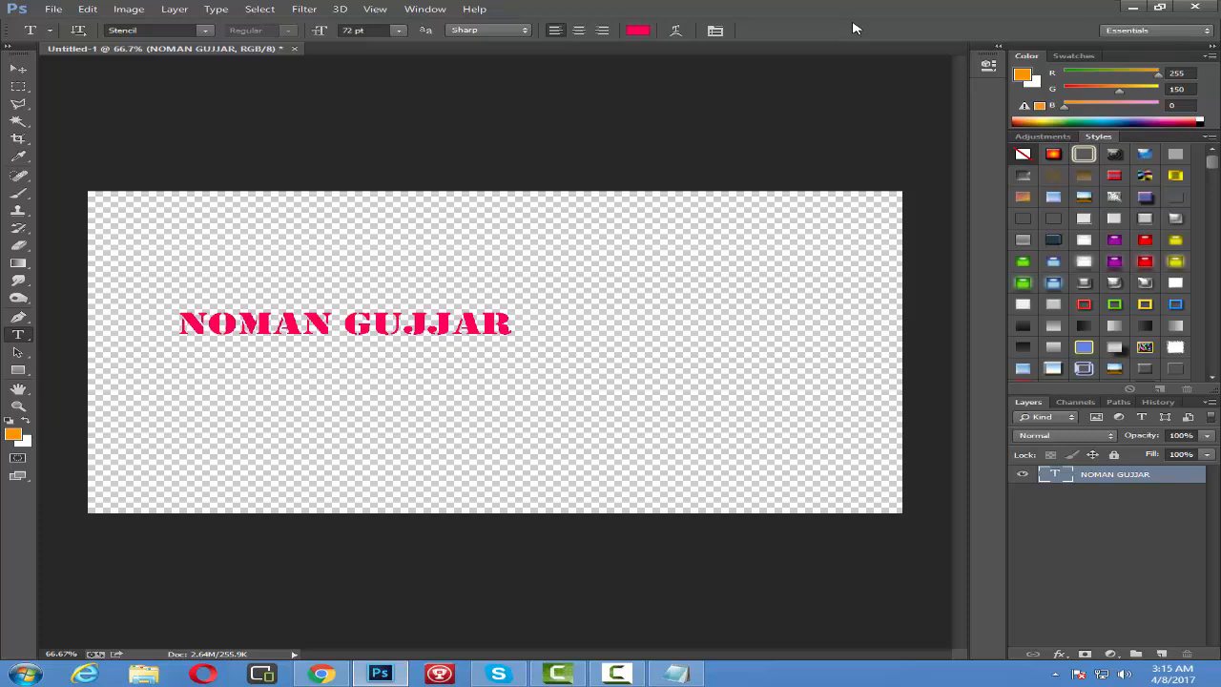
Scale the name text to about 216% width and 224% height and center it on the canvas
{"action": "key", "text": "ctrl+t"}
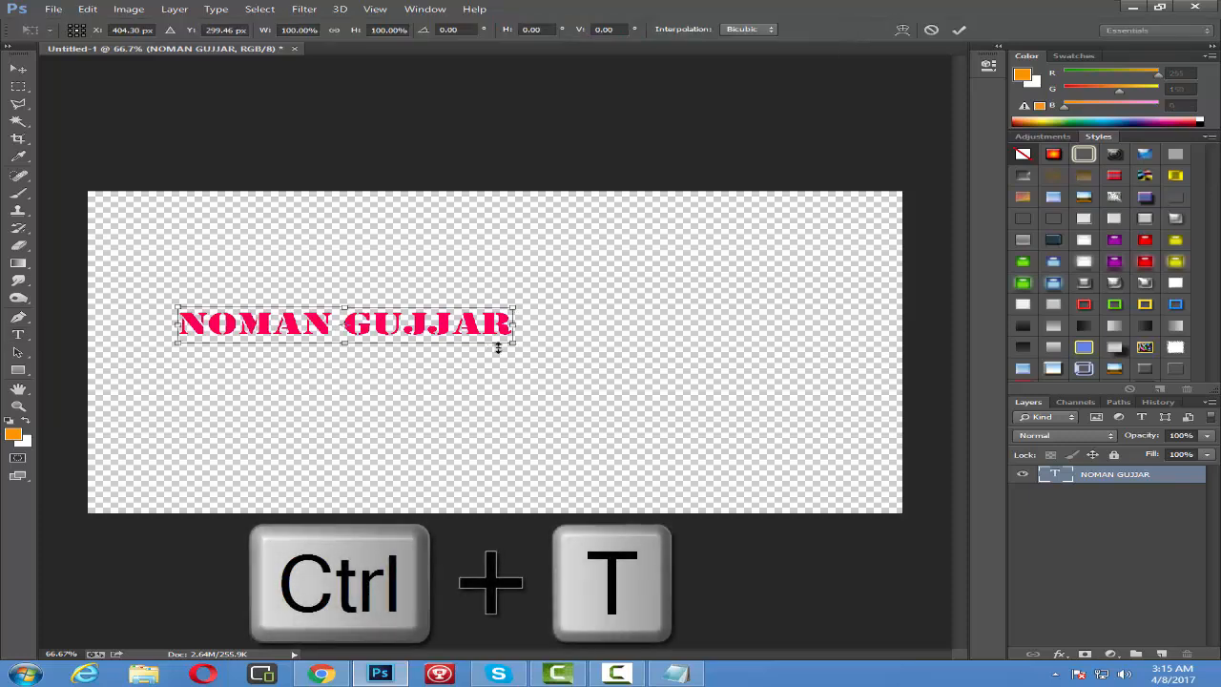
{"action": "left_click_drag", "start_coordinate": [511, 343], "coordinate": [843, 379]}
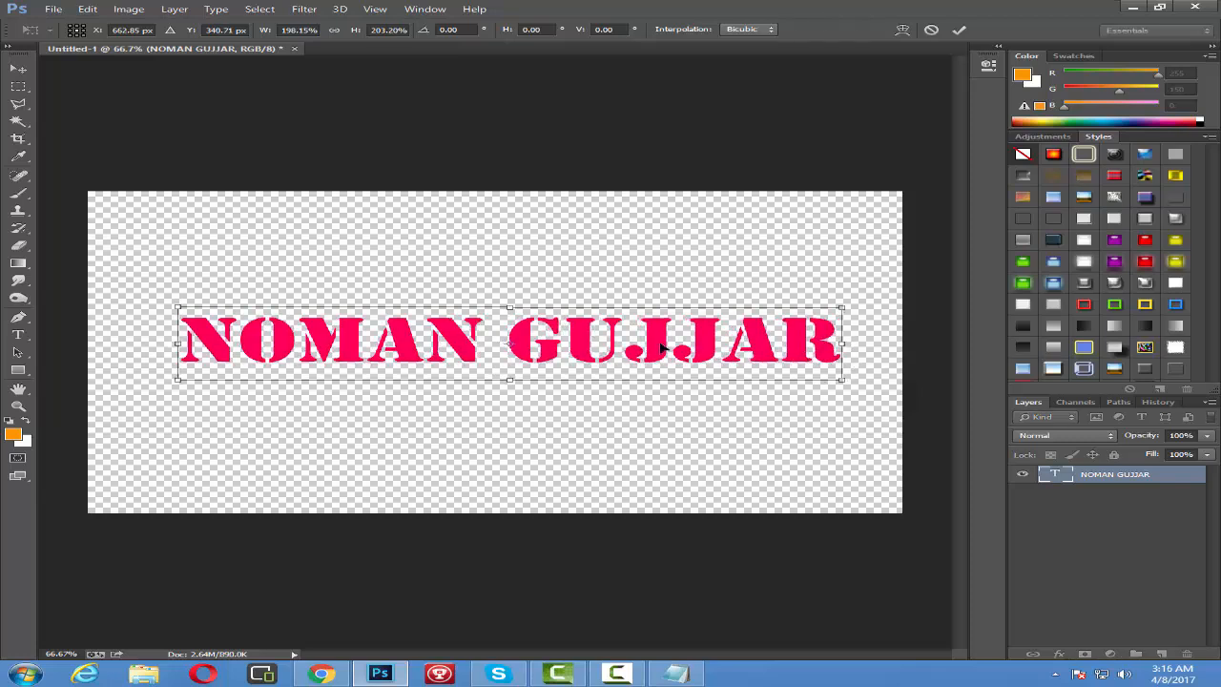
{"action": "mouse_move", "coordinate": [659, 349]}
{"action": "left_mouse_down"}
{"action": "mouse_move", "coordinate": [622, 345]}
{"action": "mouse_move", "coordinate": [645, 356]}
{"action": "left_mouse_up"}
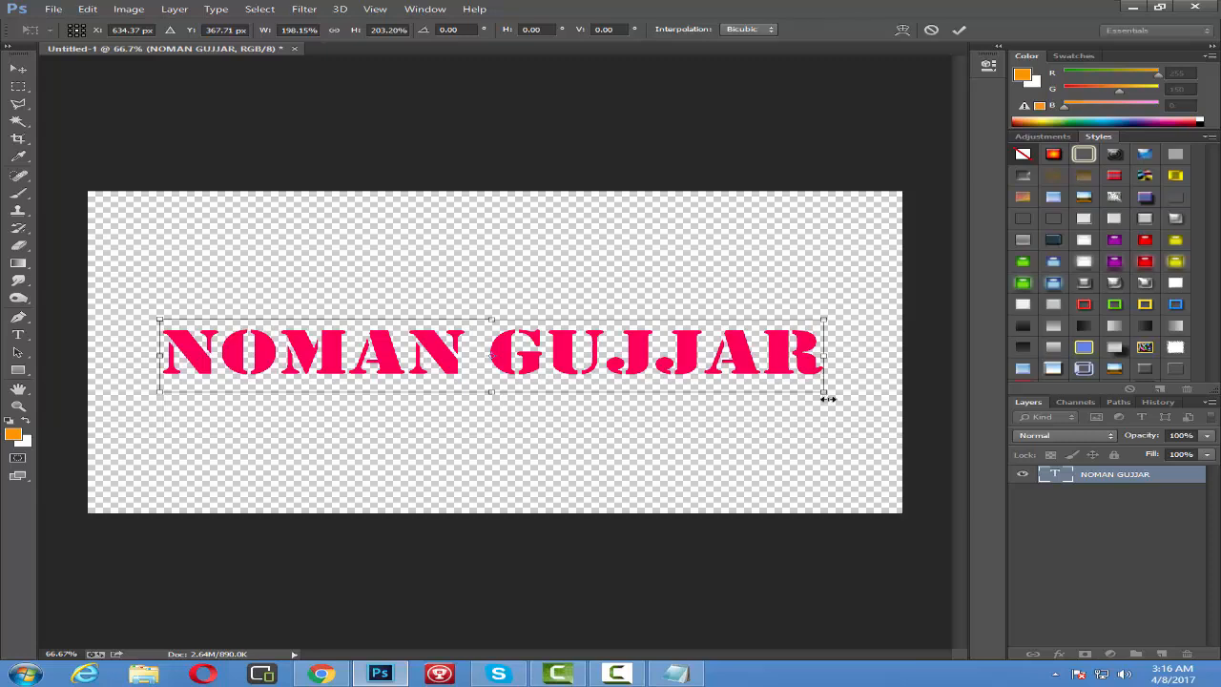
{"action": "left_click_drag", "start_coordinate": [826, 392], "coordinate": [850, 394]}
{"action": "left_click_drag", "start_coordinate": [760, 383], "coordinate": [751, 376]}
{"action": "left_click_drag", "start_coordinate": [844, 351], "coordinate": [802, 385]}
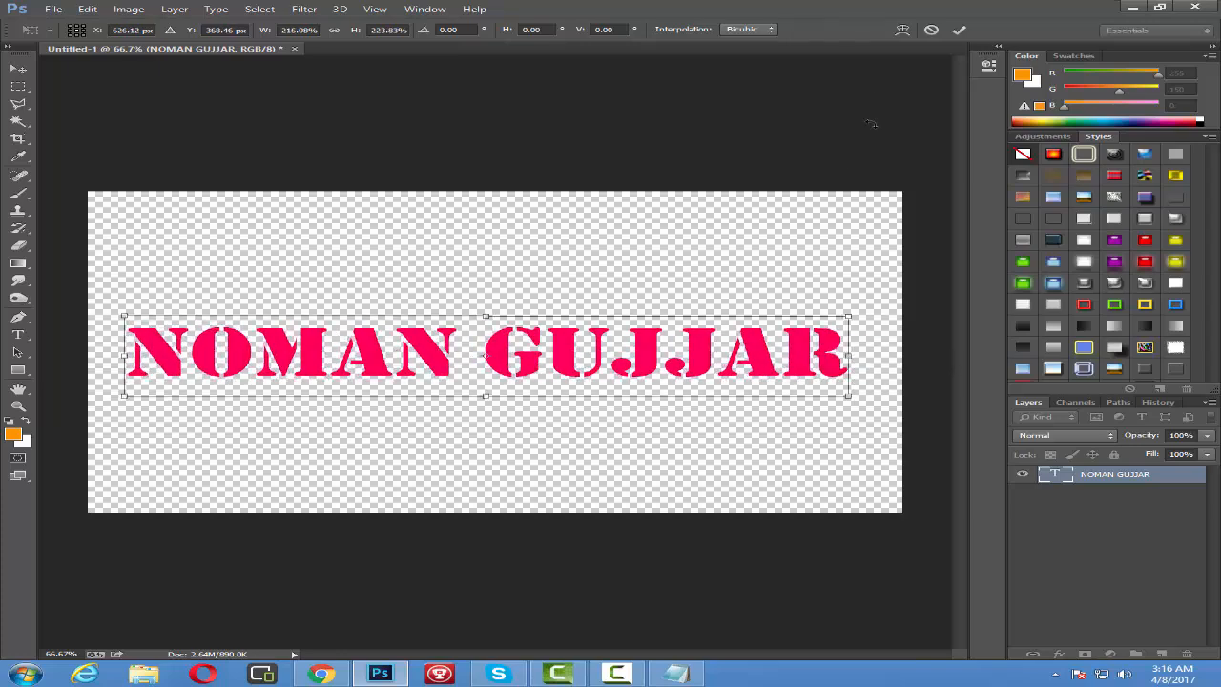
{"action": "left_click", "coordinate": [959, 29]}
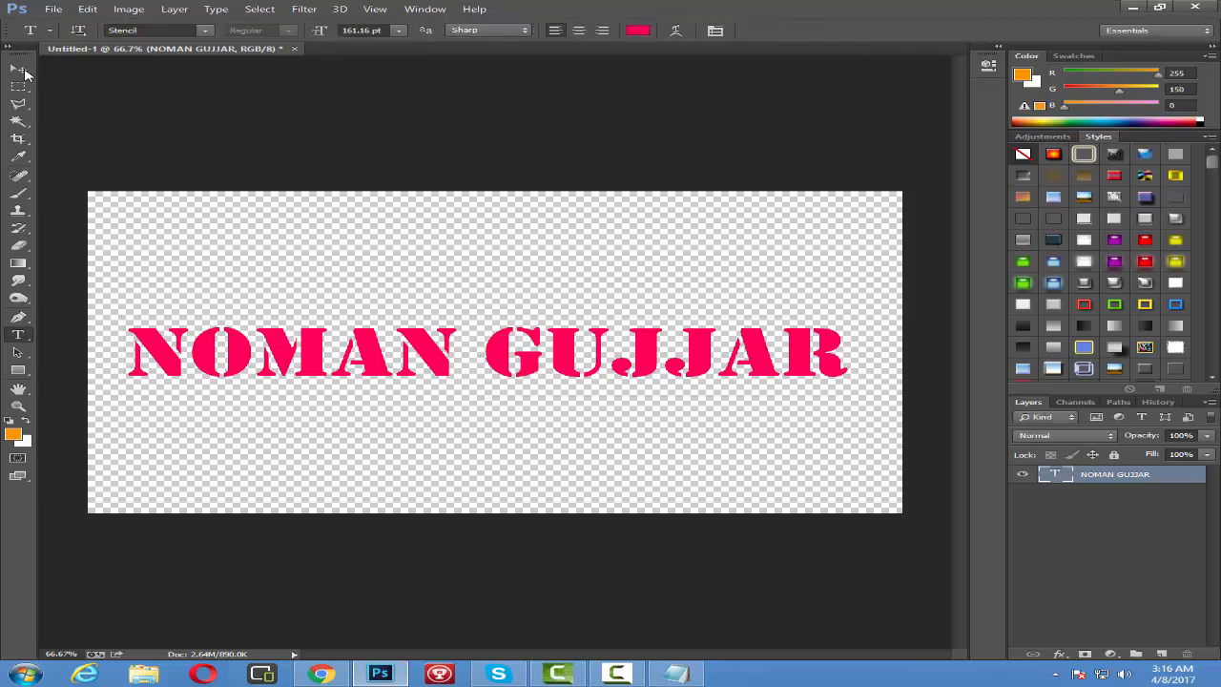
{"action": "left_click", "coordinate": [21, 71]}
{"action": "left_click_drag", "start_coordinate": [512, 358], "coordinate": [523, 357]}
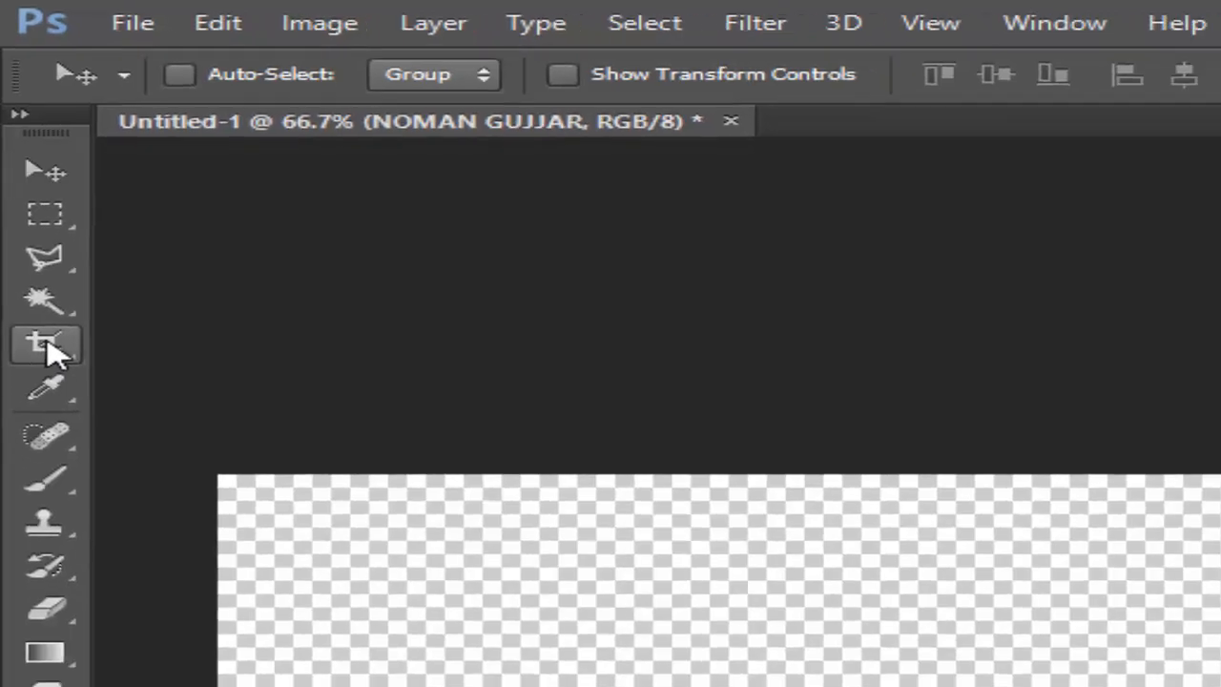
Crop the canvas tightly around the name text
{"action": "left_click", "coordinate": [44, 386]}
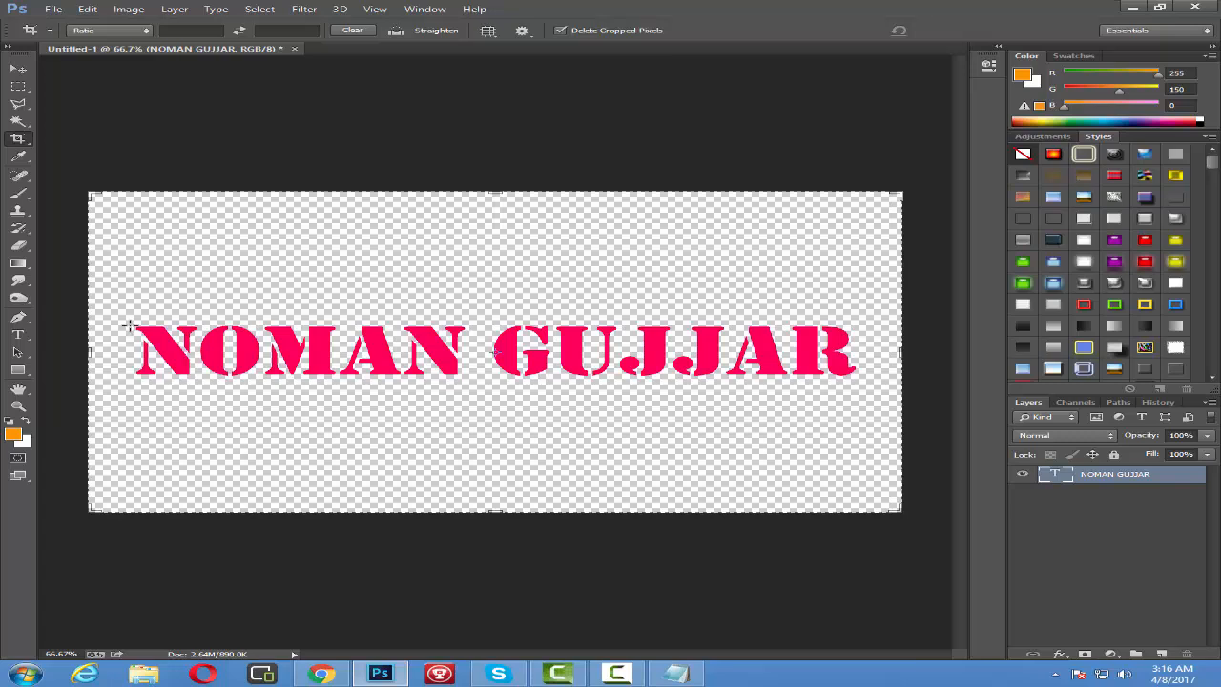
{"action": "left_click_drag", "start_coordinate": [131, 330], "coordinate": [862, 379]}
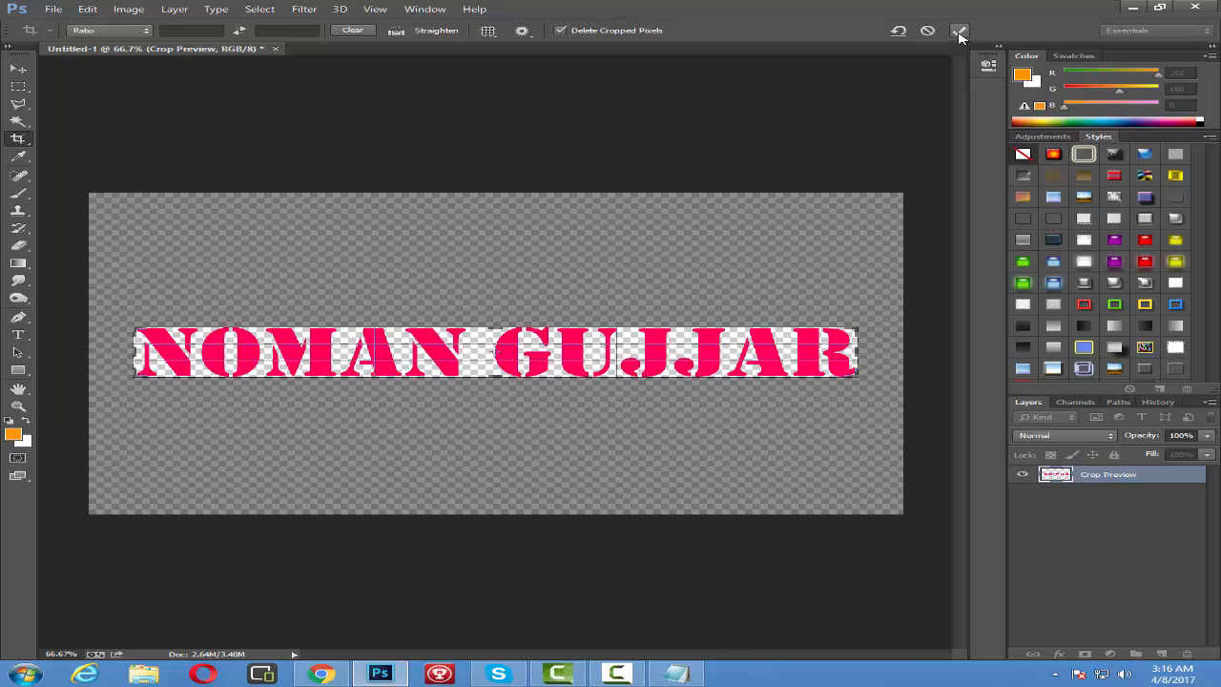
{"action": "left_click", "coordinate": [960, 33]}
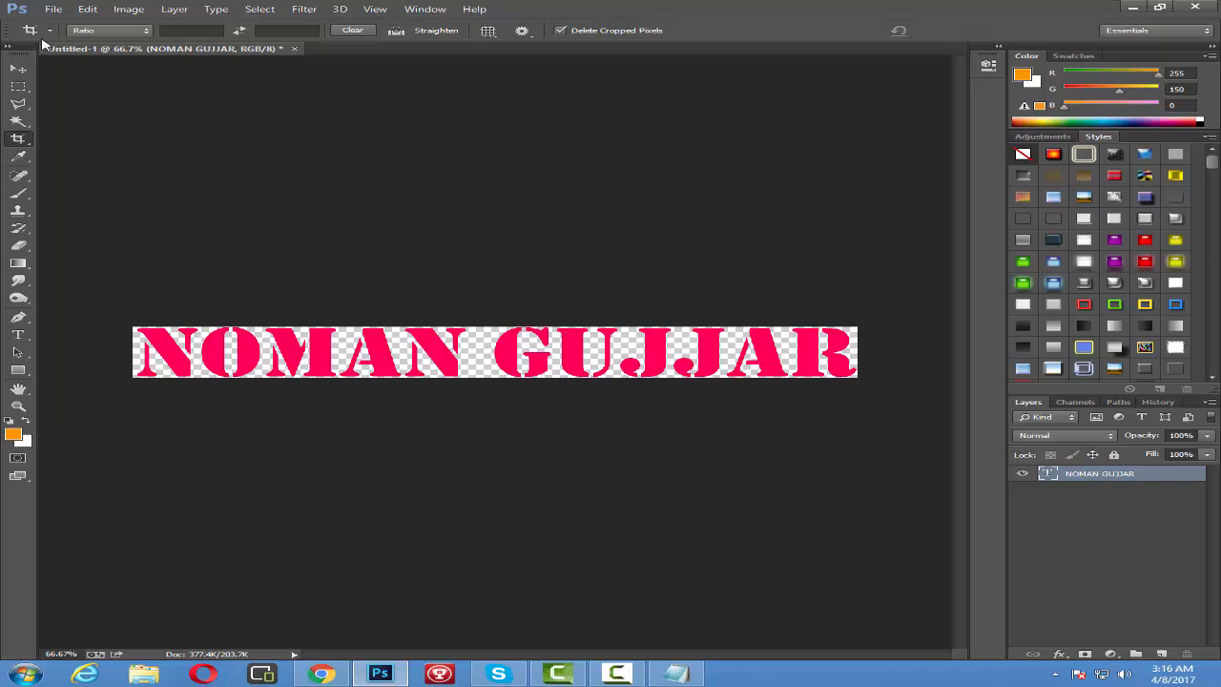
Save the image as a PNG named DSAD with smallest/slow compression and no interlacing
{"action": "left_click", "coordinate": [53, 12]}
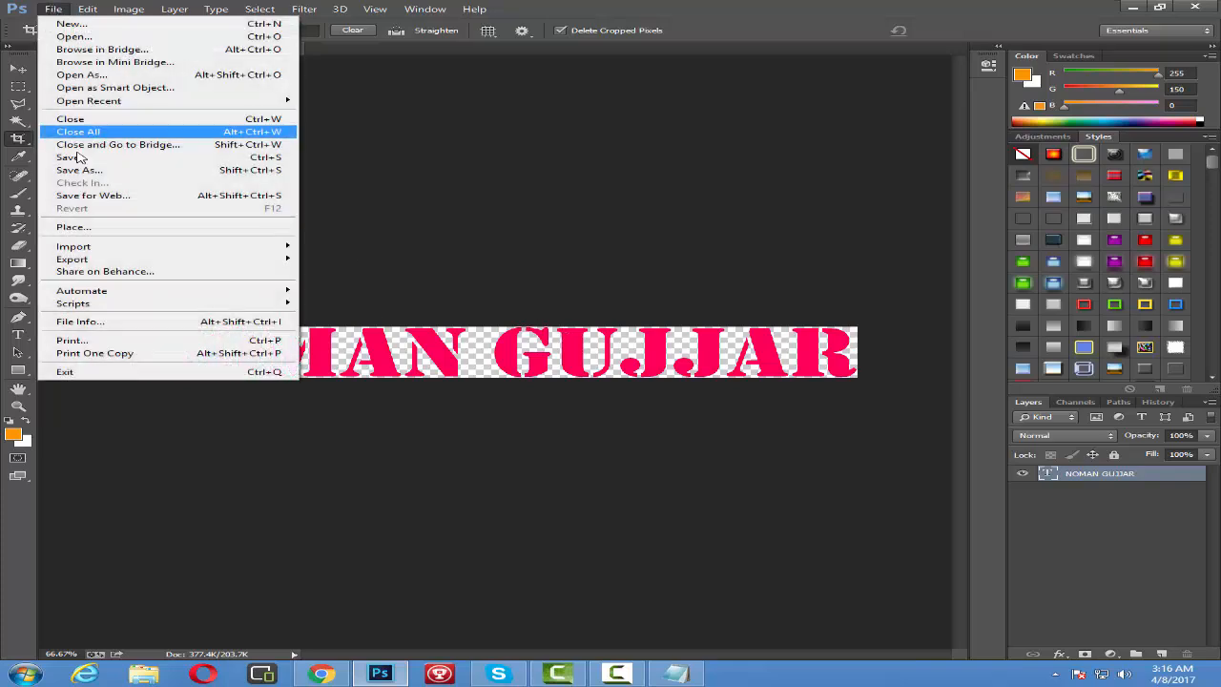
{"action": "left_click", "coordinate": [86, 171]}
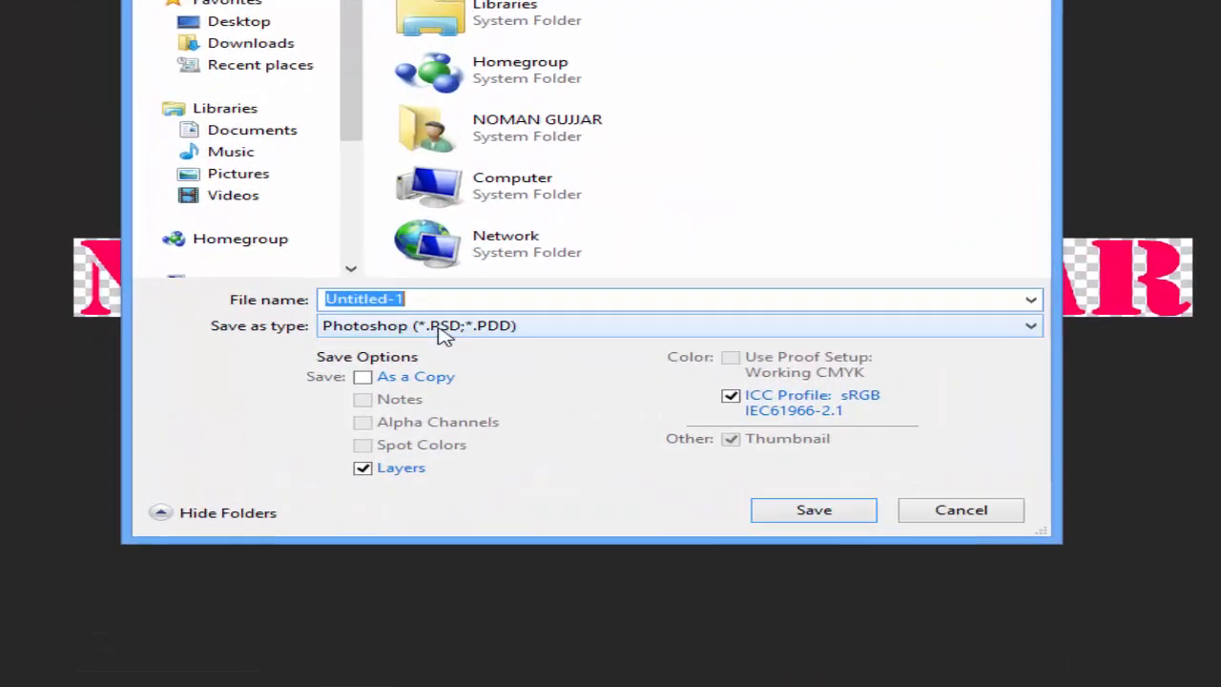
{"action": "left_click", "coordinate": [415, 326]}
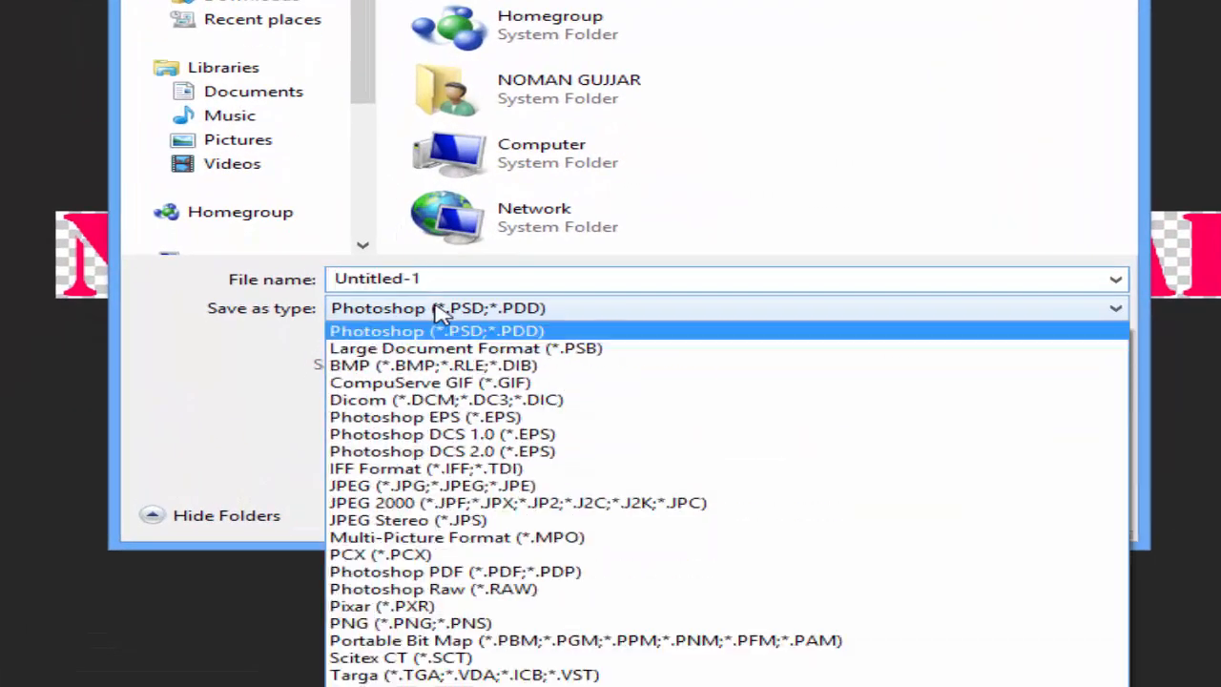
{"action": "left_click", "coordinate": [386, 623]}
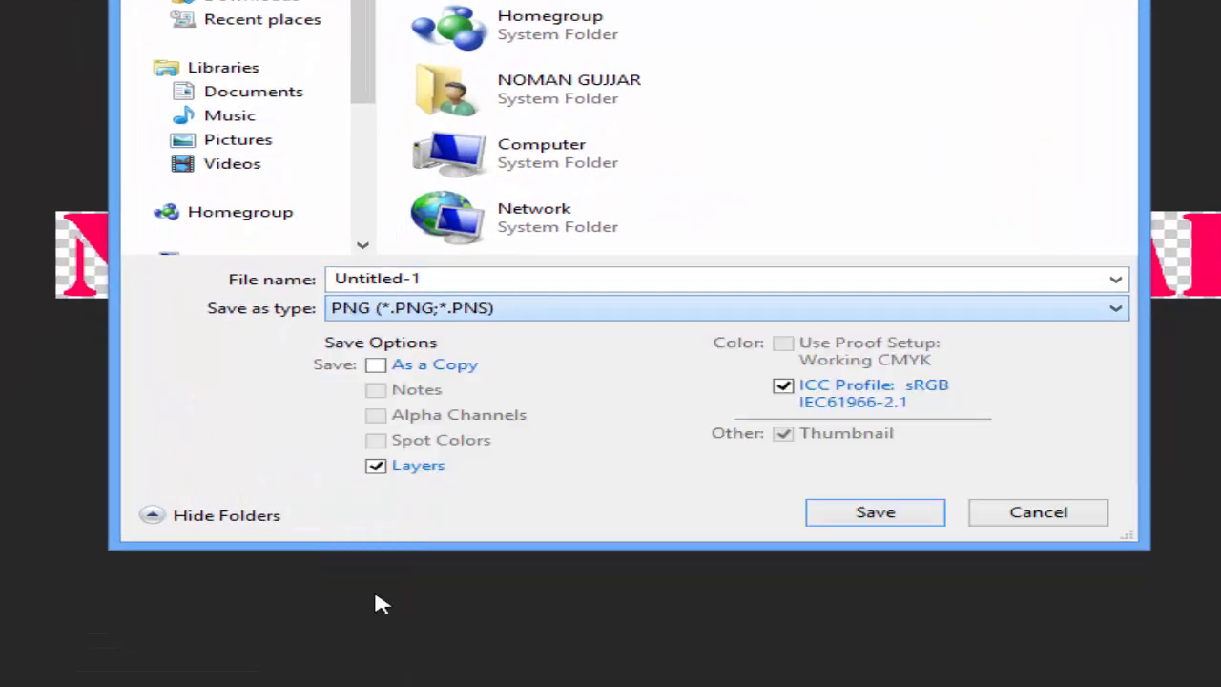
{"action": "double_click", "coordinate": [473, 278]}
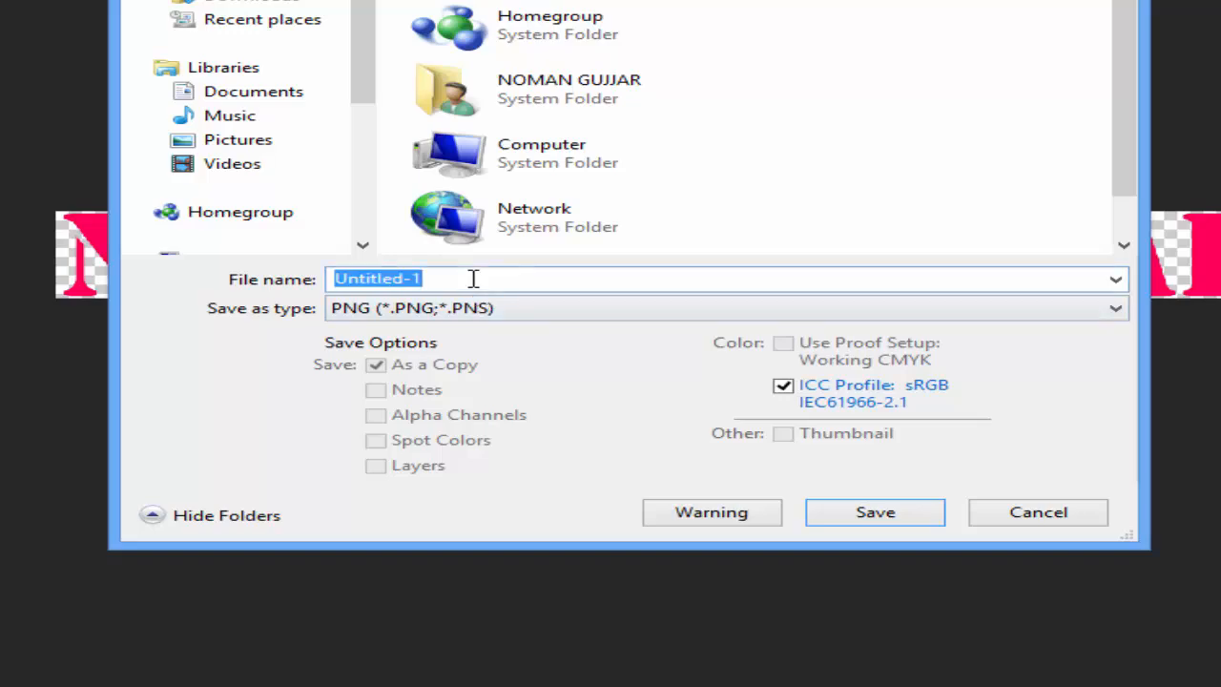
{"action": "key", "text": "BackSpace"}
{"action": "type", "text": "DSAD"}
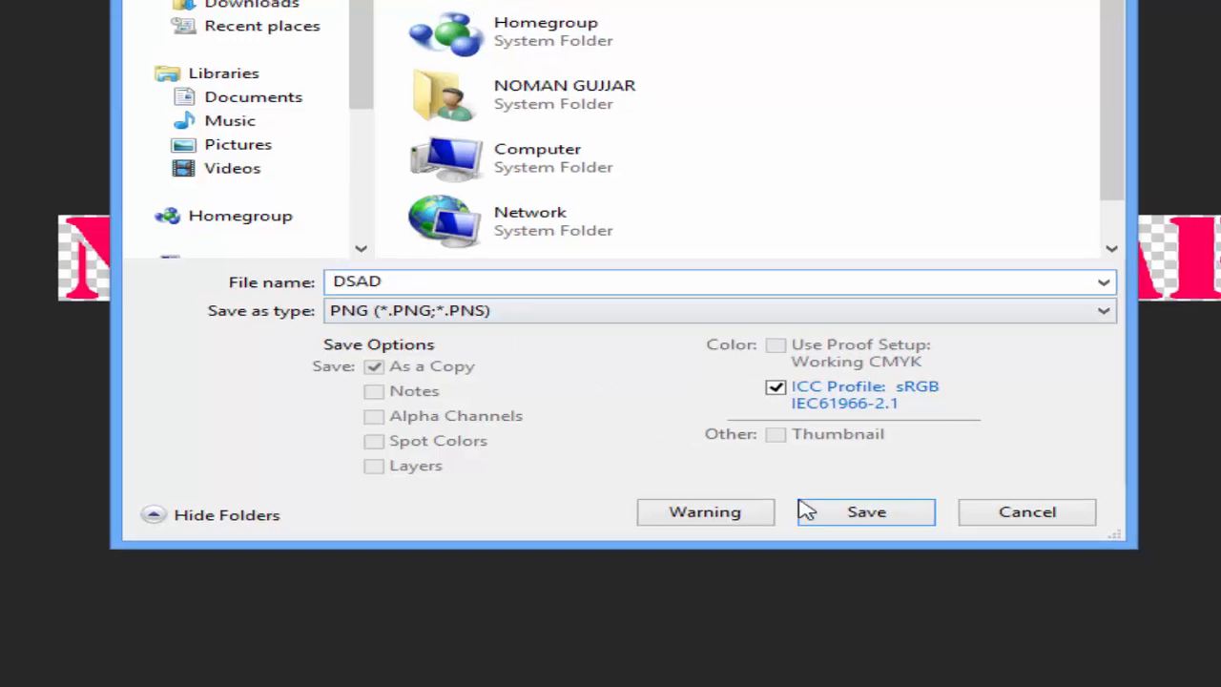
{"action": "left_click", "coordinate": [827, 516]}
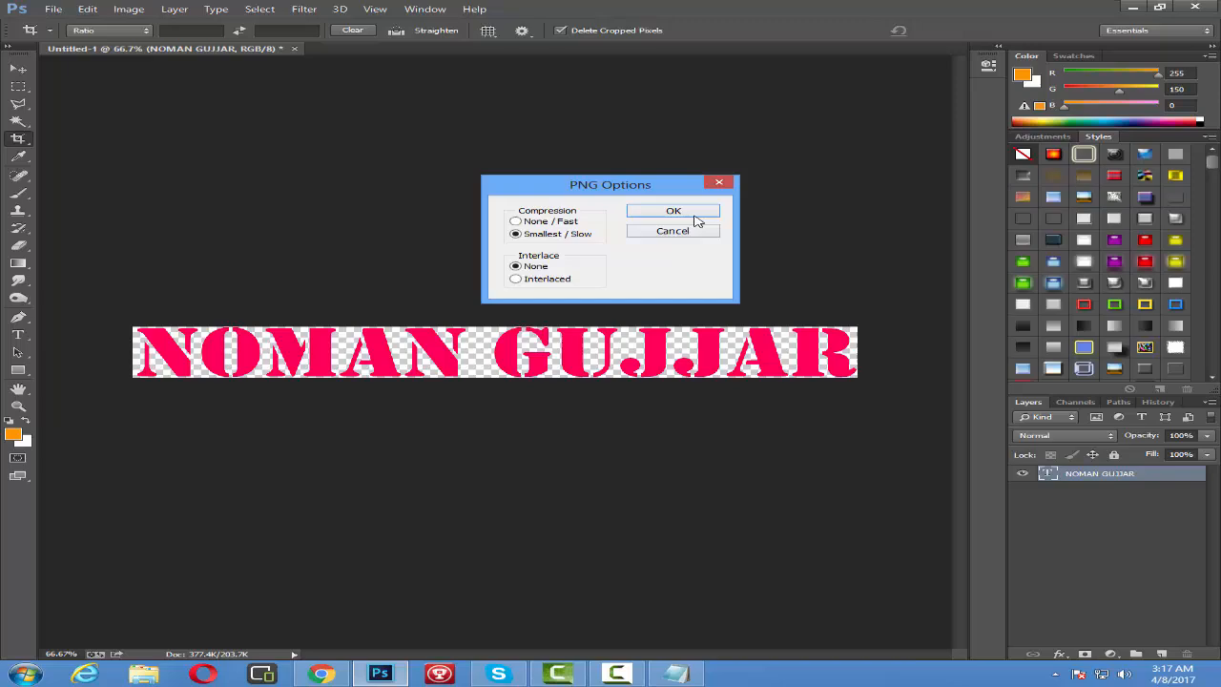
{"action": "left_click", "coordinate": [673, 211]}
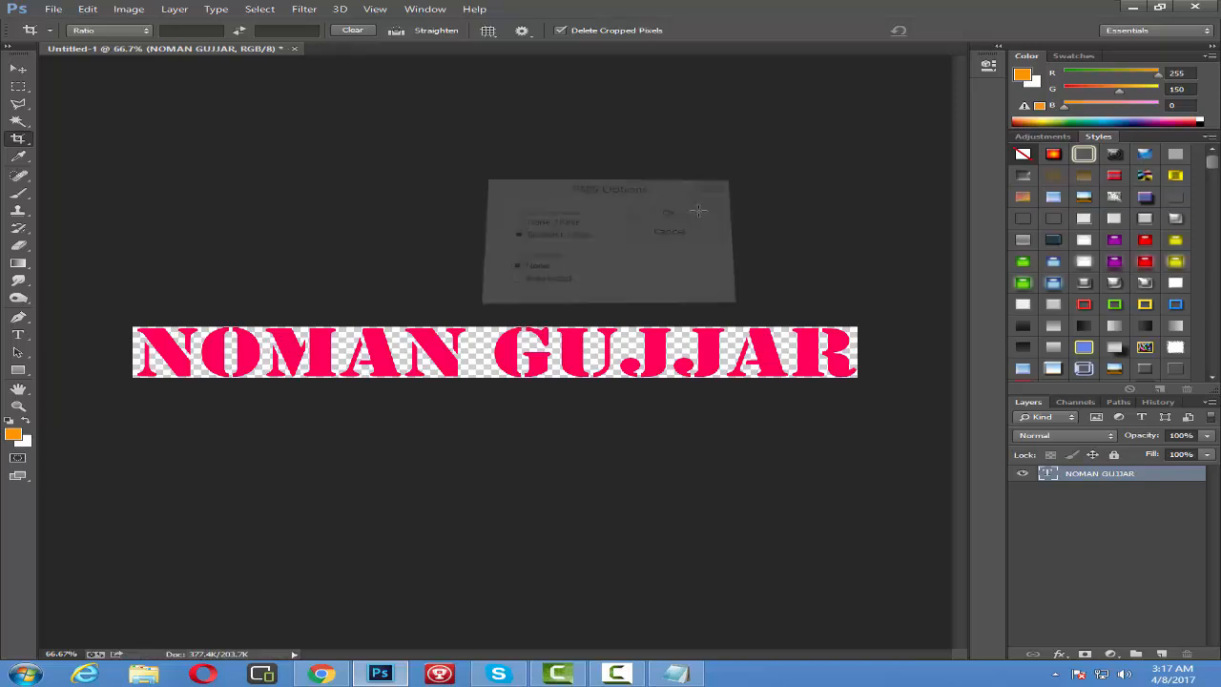
Minimize the image editor and switch to the open Camtasia Studio video project
{"action": "left_click", "coordinate": [1133, 7]}
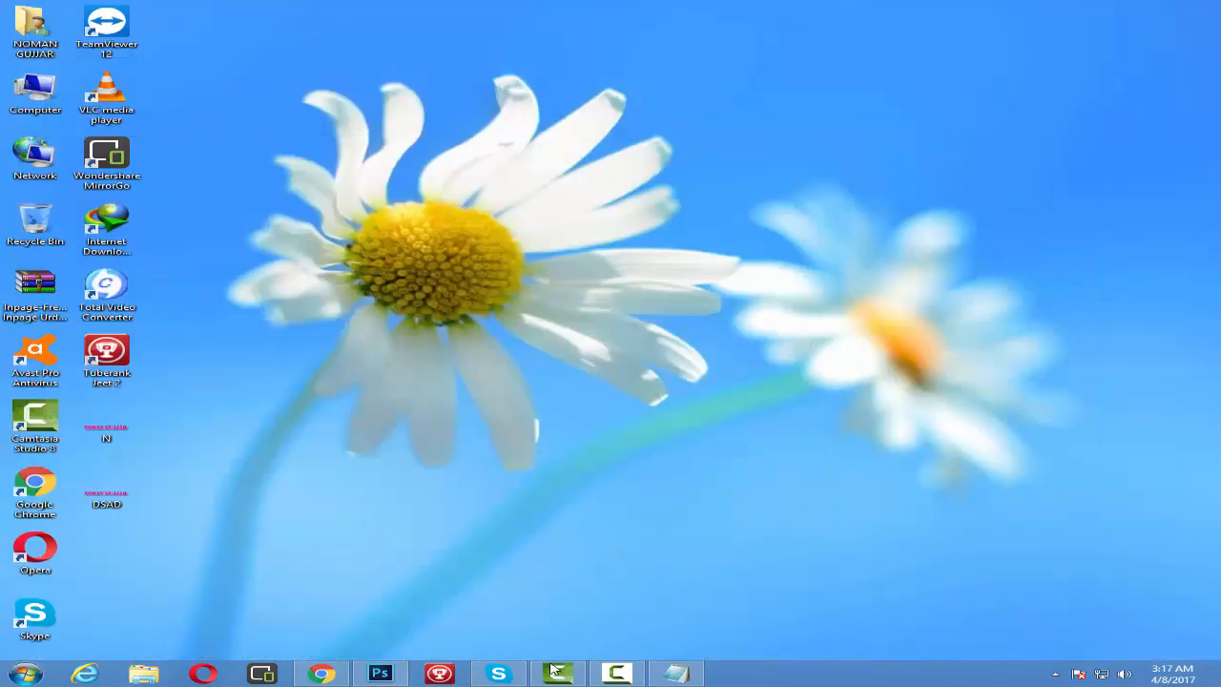
{"action": "left_click", "coordinate": [556, 672]}
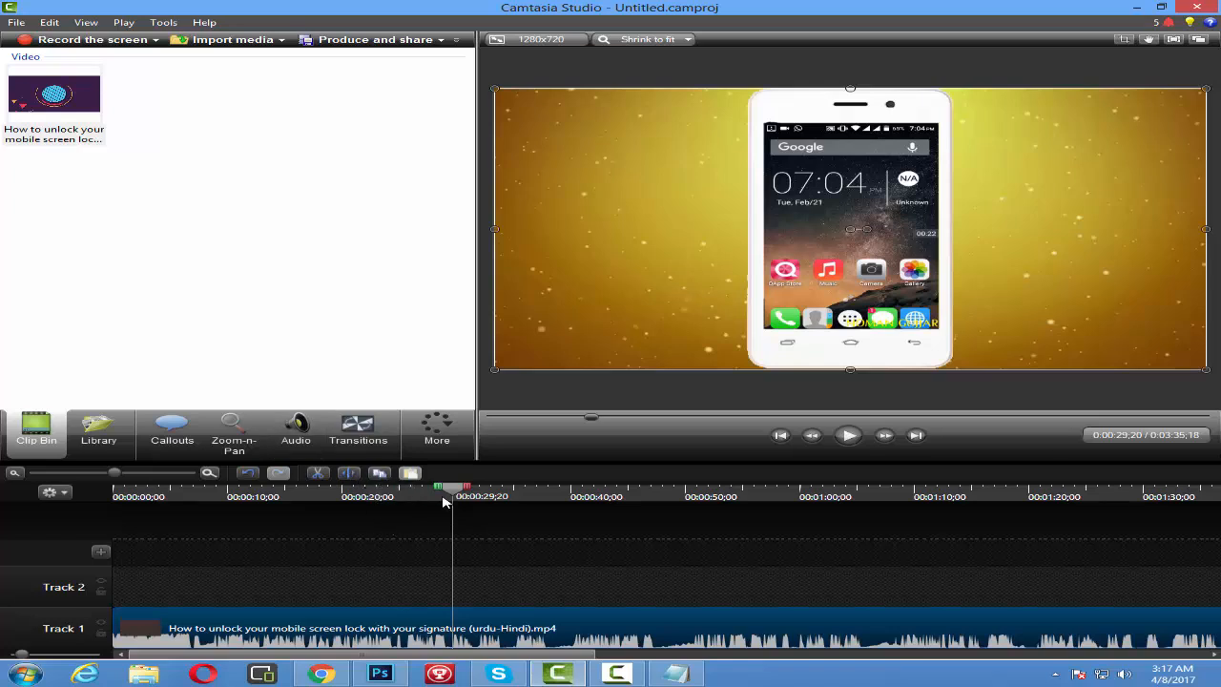
Import the DSAD PNG image from the Desktop into the project's media
{"action": "left_click_drag", "start_coordinate": [456, 491], "coordinate": [493, 503]}
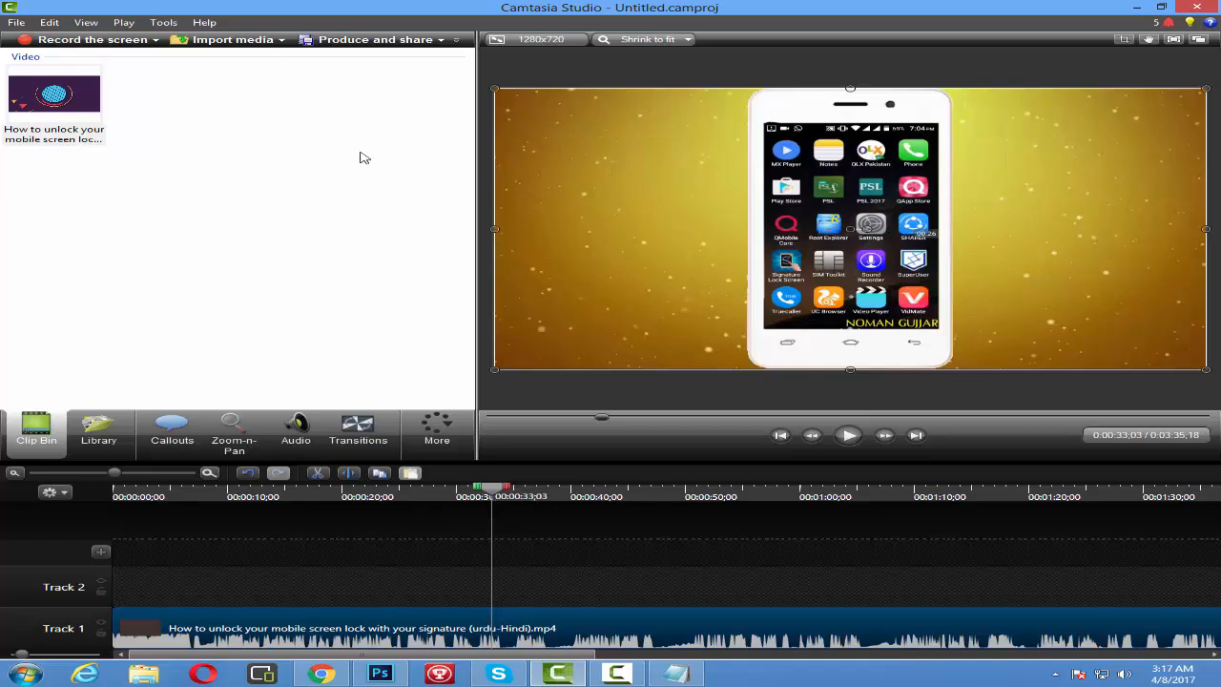
{"action": "right_click", "coordinate": [271, 145]}
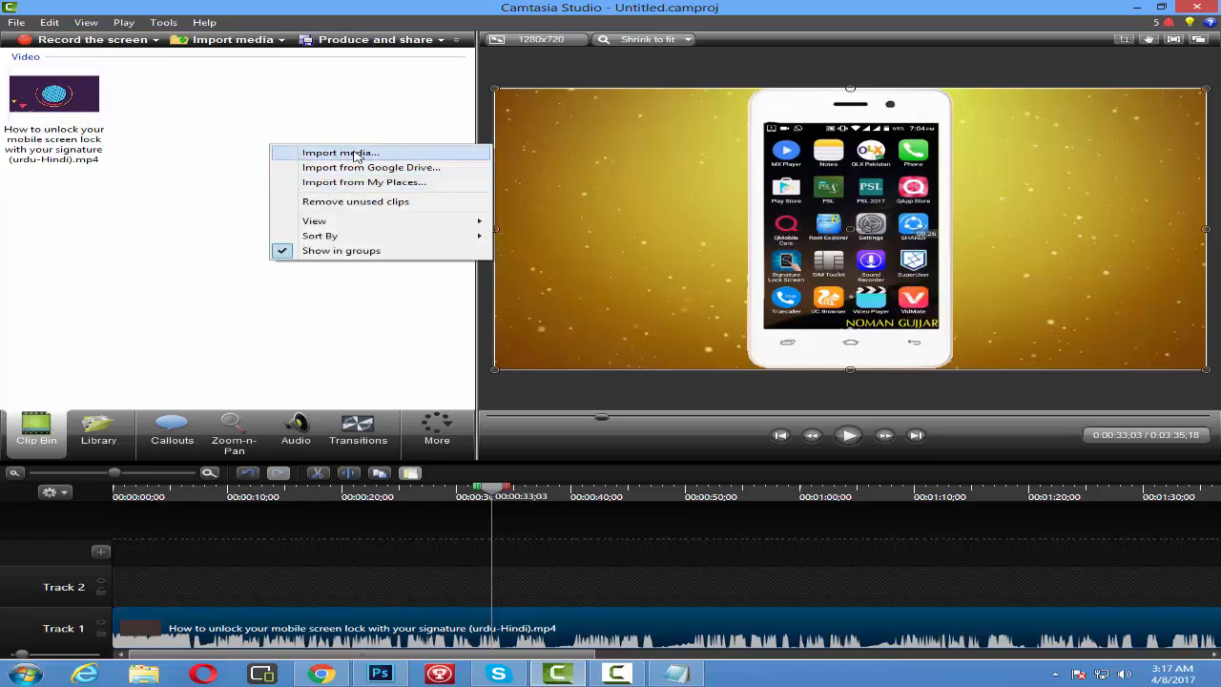
{"action": "left_click", "coordinate": [356, 156]}
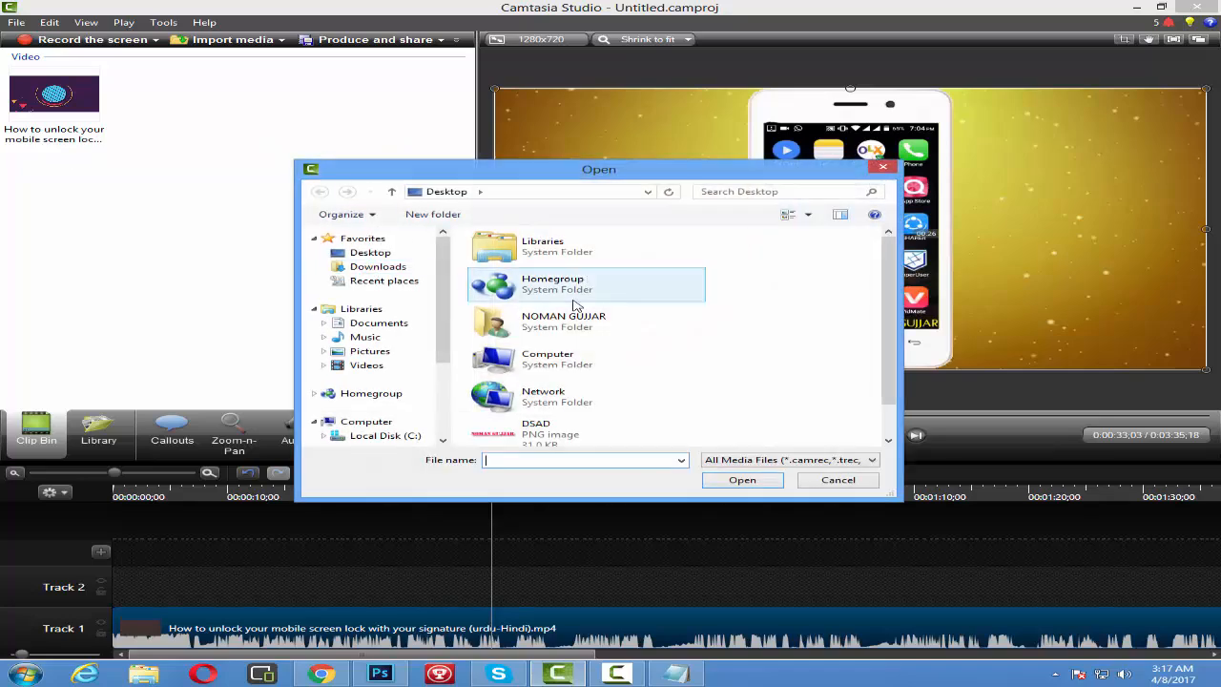
{"action": "scroll", "coordinate": [890, 324], "scroll_direction": "down", "scroll_amount": 2}
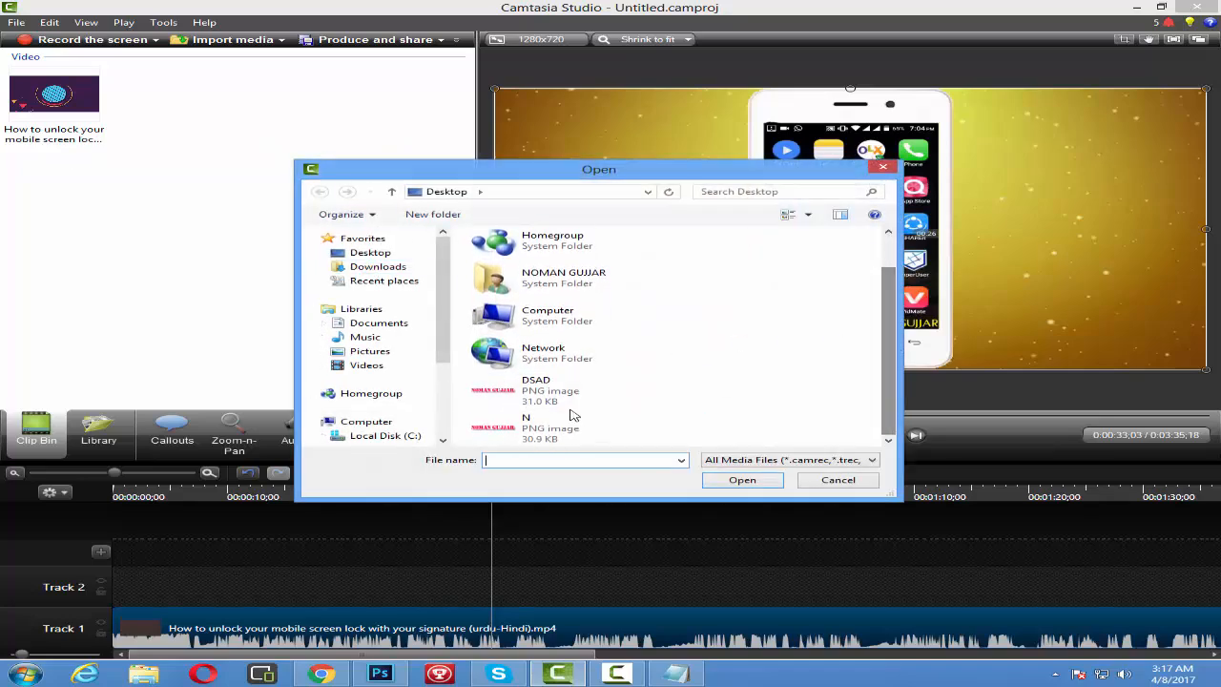
{"action": "left_click", "coordinate": [563, 408]}
{"action": "left_click", "coordinate": [749, 484]}
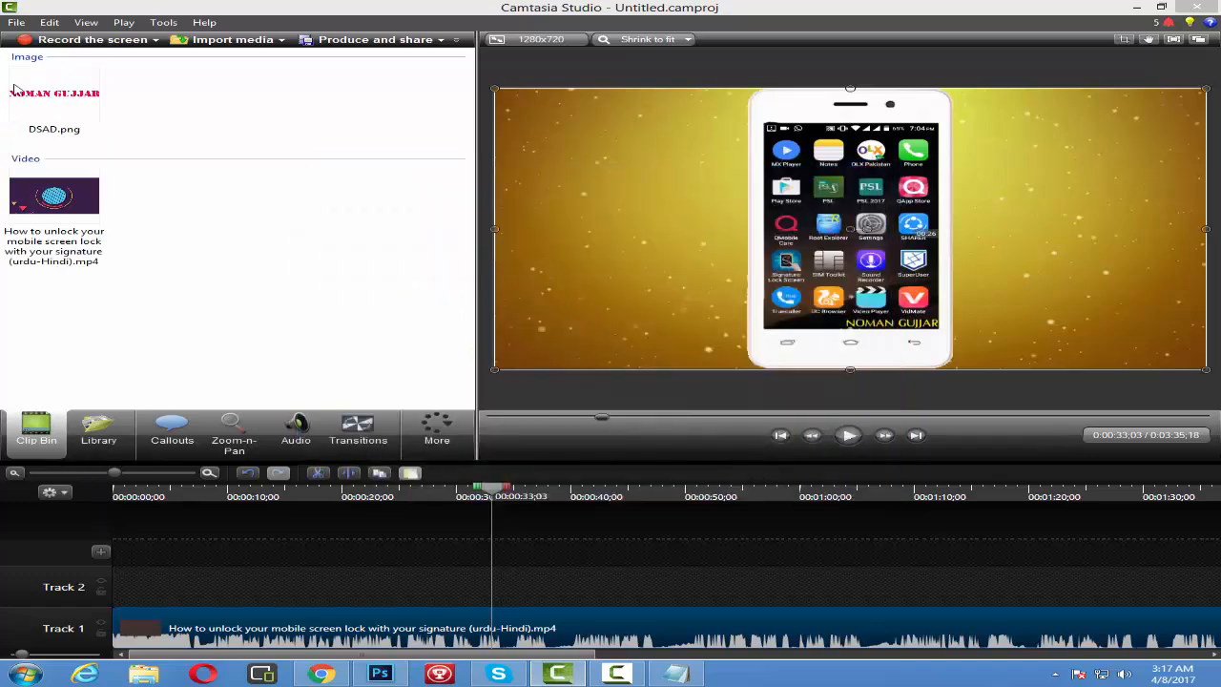
Place DSAD.png on Track 2 and move the clip and the playhead to about 0:00:39;03
{"action": "left_click_drag", "start_coordinate": [14, 87], "coordinate": [134, 582]}
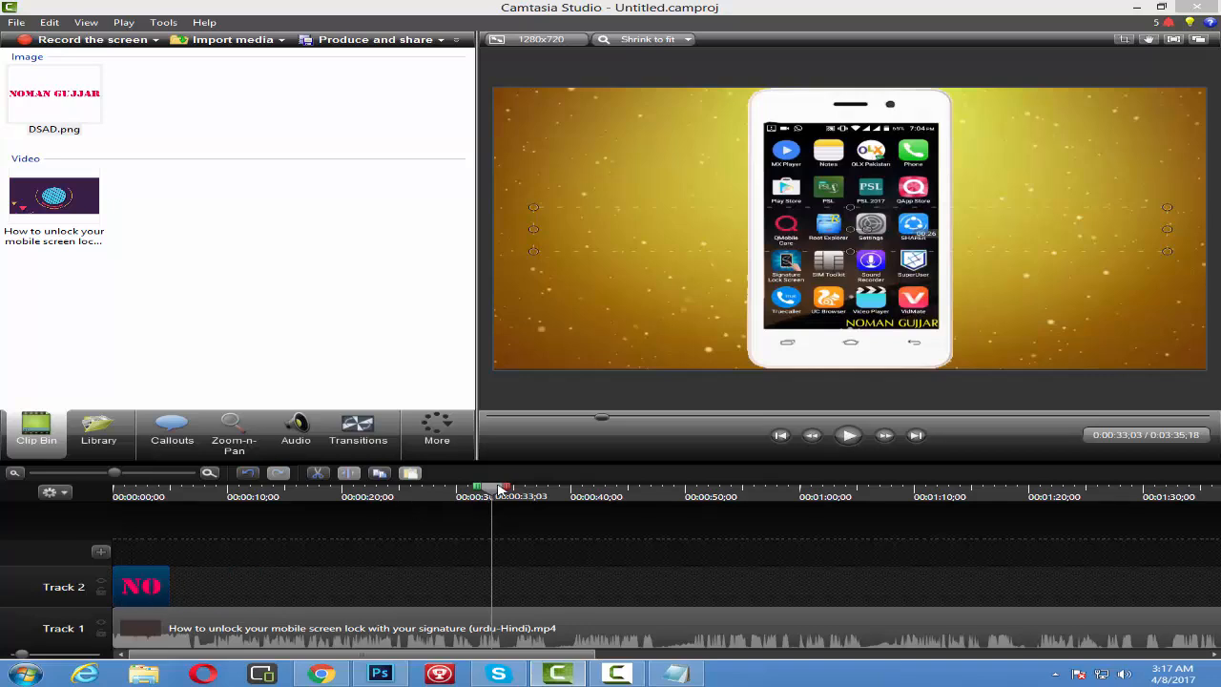
{"action": "left_click_drag", "start_coordinate": [474, 494], "coordinate": [143, 493]}
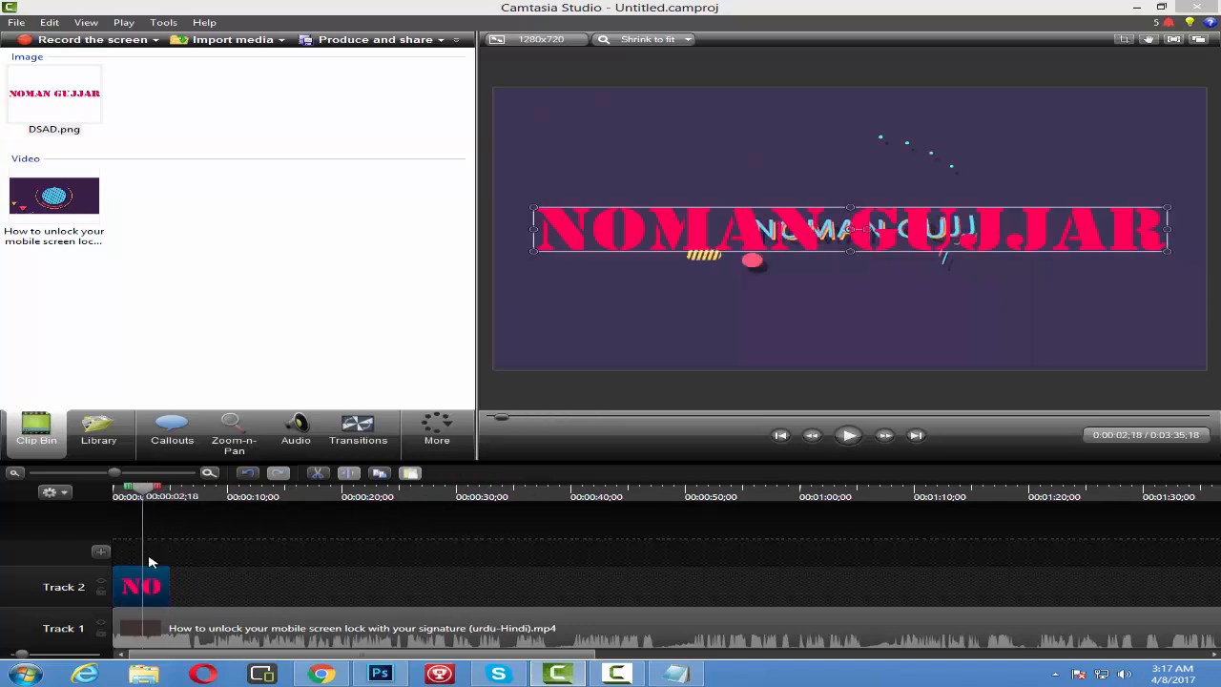
{"action": "left_click_drag", "start_coordinate": [156, 578], "coordinate": [598, 584]}
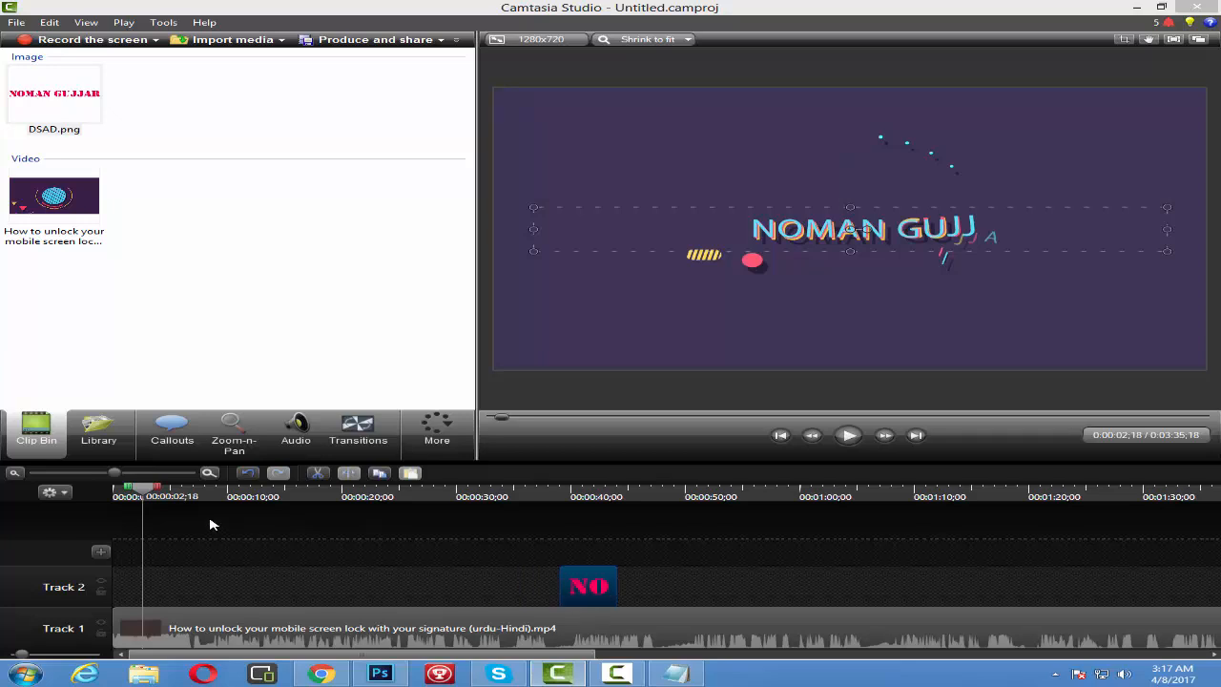
{"action": "left_click_drag", "start_coordinate": [147, 491], "coordinate": [564, 541]}
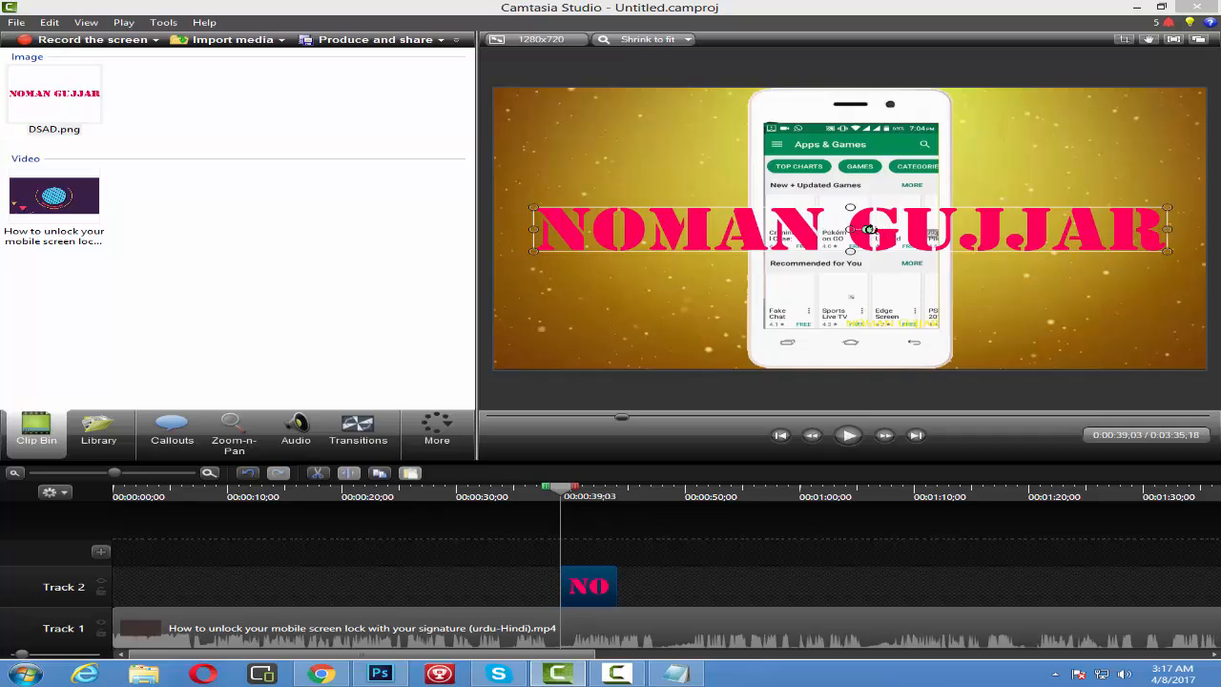
Rotate the watermark to about -41°, scale it to about 69%, and move it beyond the frame's upper-left corner, about X -919, Y 631
{"action": "left_click_drag", "start_coordinate": [869, 230], "coordinate": [862, 236]}
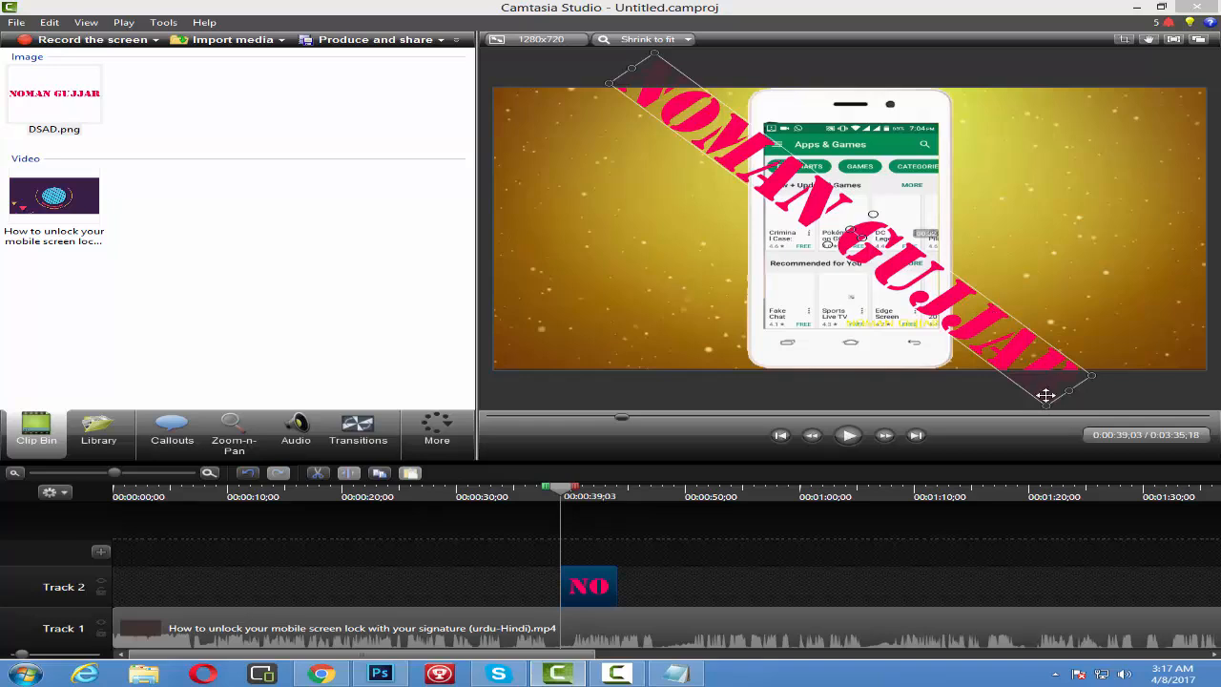
{"action": "left_click_drag", "start_coordinate": [1046, 406], "coordinate": [1028, 380]}
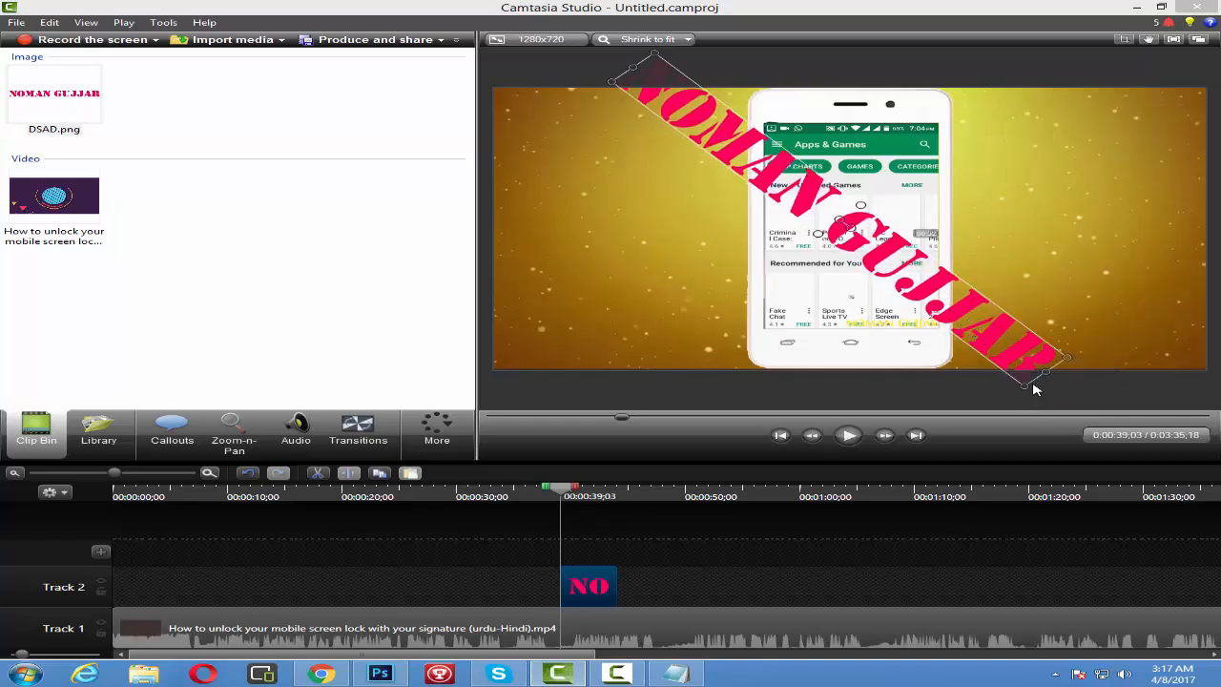
{"action": "left_click_drag", "start_coordinate": [1023, 384], "coordinate": [953, 299]}
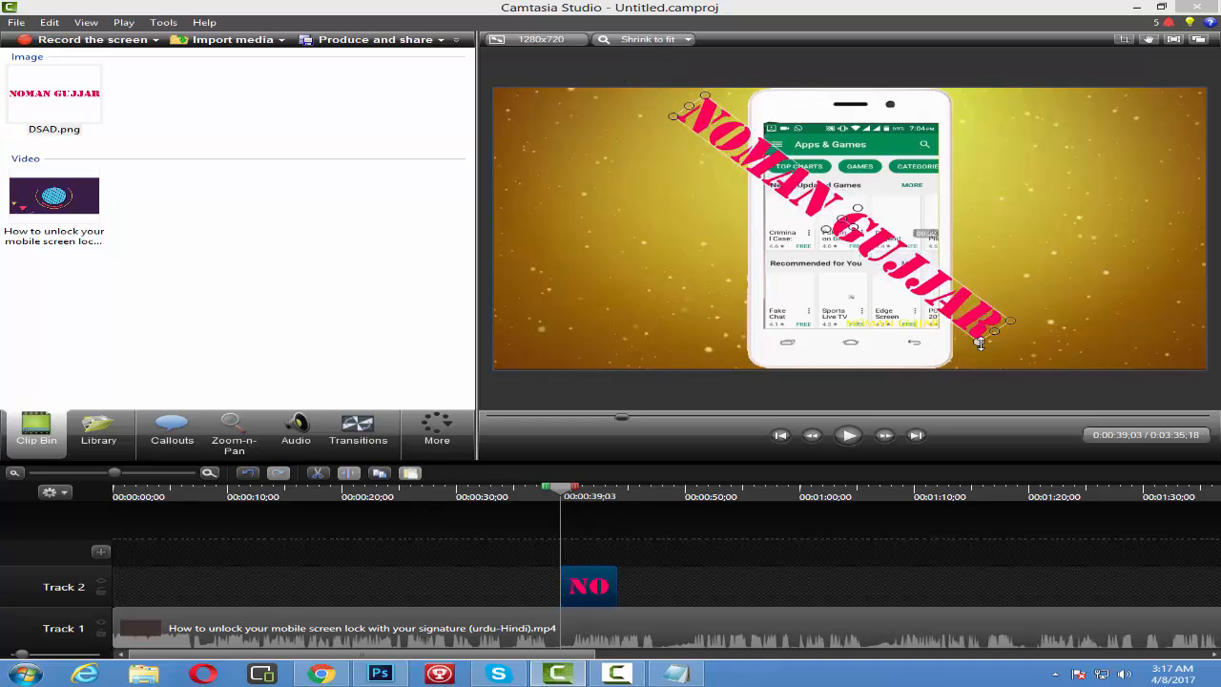
{"action": "left_click_drag", "start_coordinate": [980, 343], "coordinate": [610, 179]}
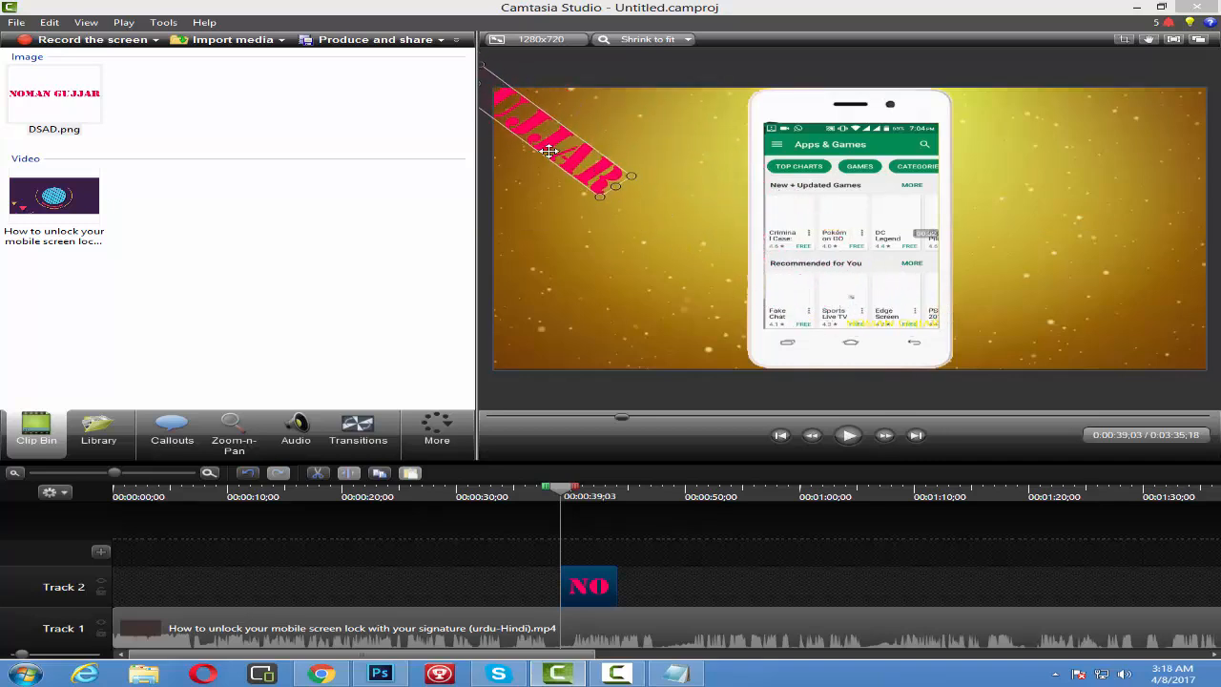
{"action": "mouse_move", "coordinate": [488, 95]}
{"action": "left_mouse_down"}
{"action": "mouse_move", "coordinate": [582, 162]}
{"action": "mouse_move", "coordinate": [570, 134]}
{"action": "mouse_move", "coordinate": [601, 149]}
{"action": "mouse_move", "coordinate": [496, 82]}
{"action": "left_mouse_up"}
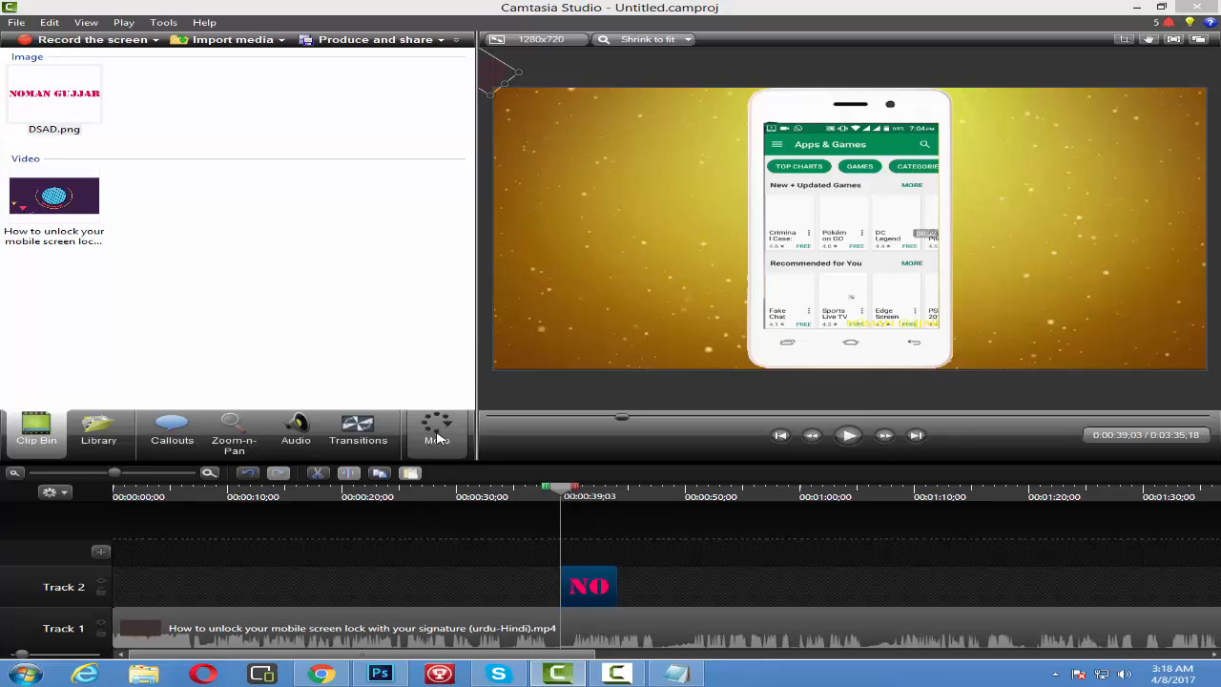
Add an animation to the watermark that moves it diagonally beyond the frame's lower-right corner, to about X 924, Y -634
{"action": "left_click", "coordinate": [436, 434]}
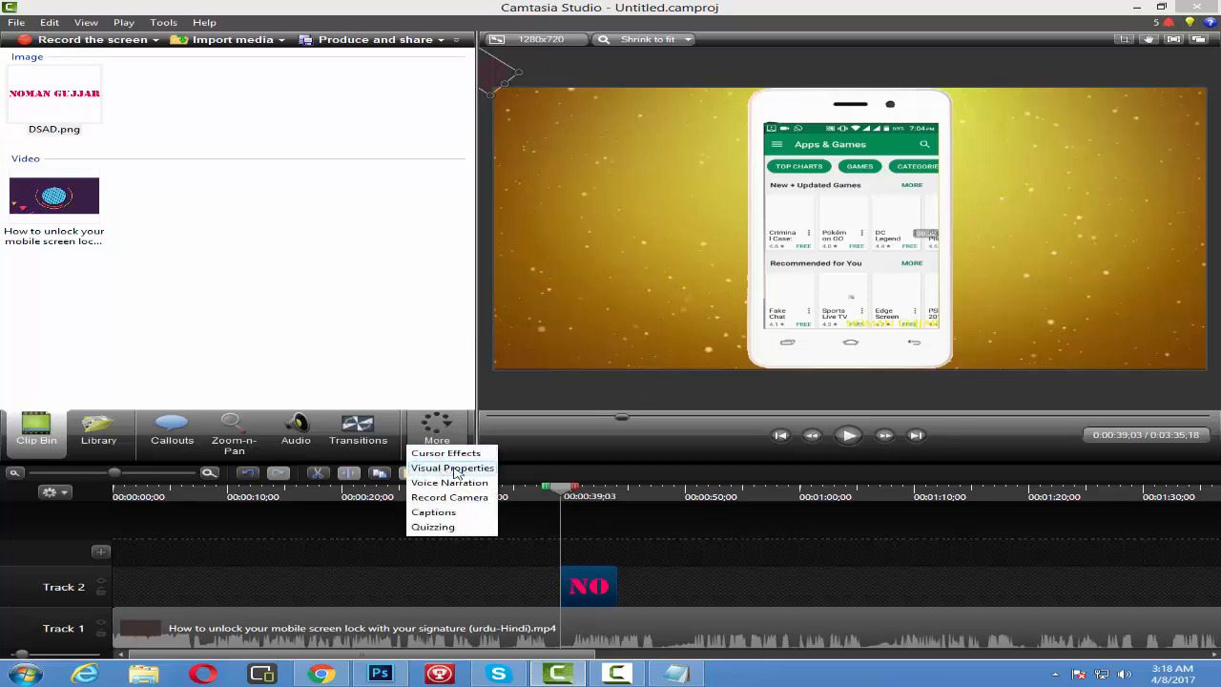
{"action": "left_click", "coordinate": [454, 471]}
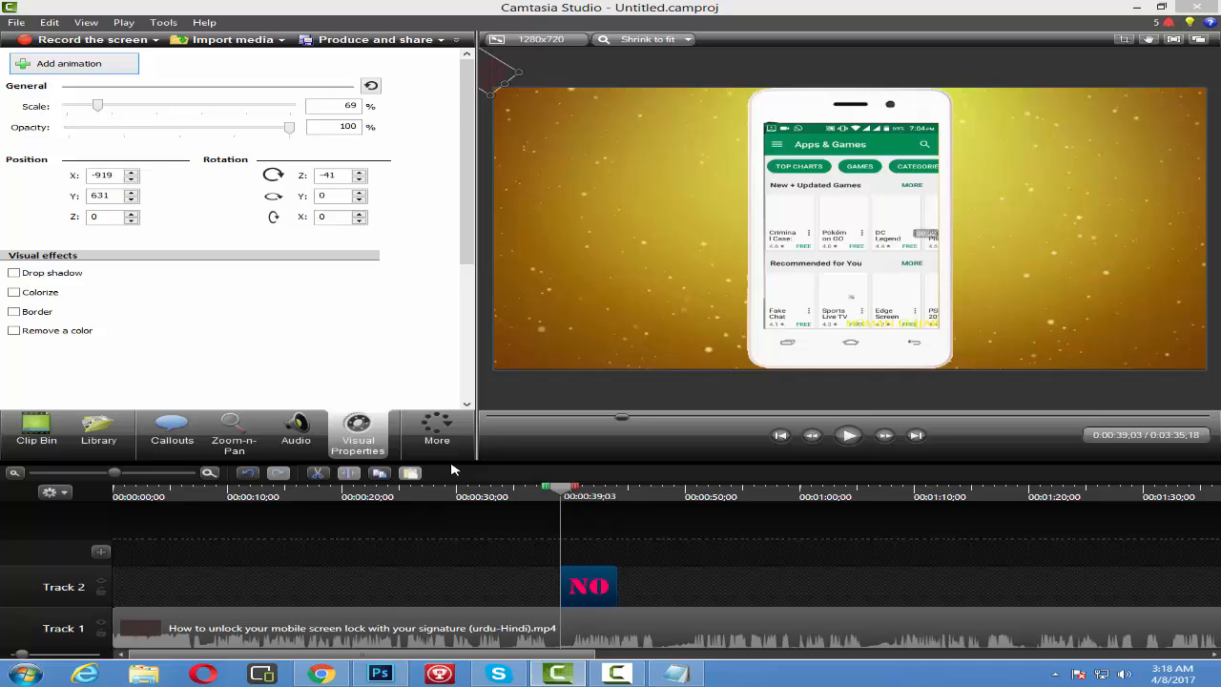
{"action": "left_click", "coordinate": [57, 67]}
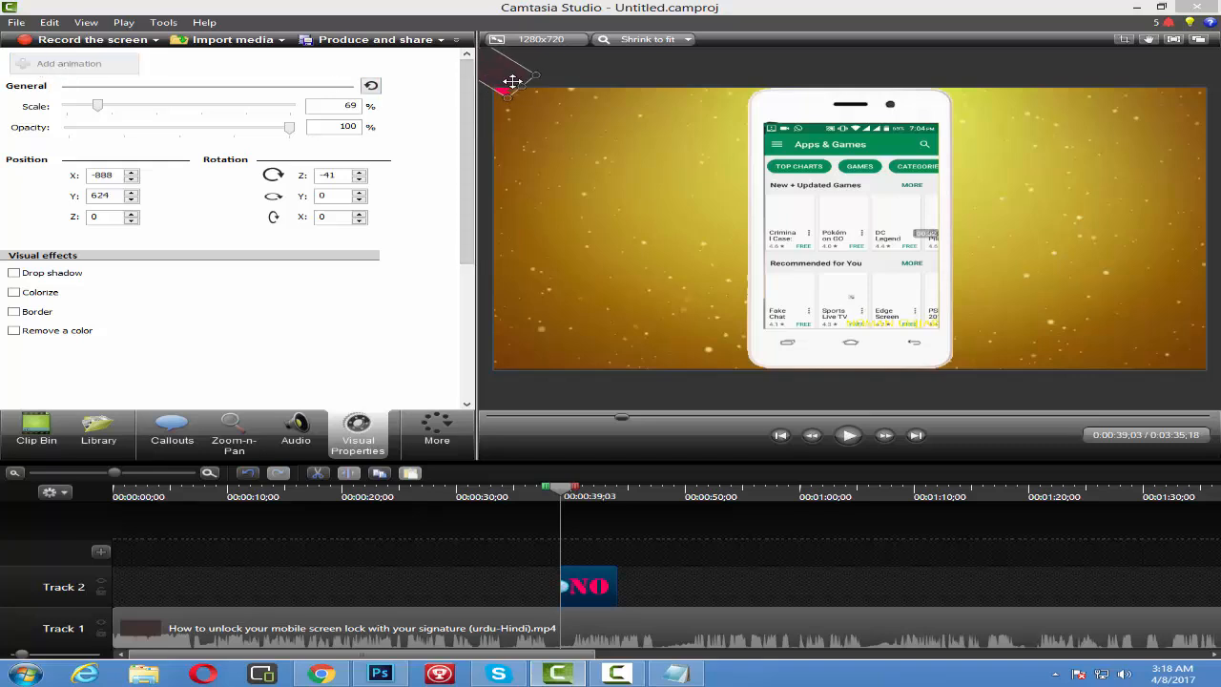
{"action": "left_click_drag", "start_coordinate": [512, 82], "coordinate": [1190, 414]}
{"action": "left_click_drag", "start_coordinate": [1146, 368], "coordinate": [1193, 379]}
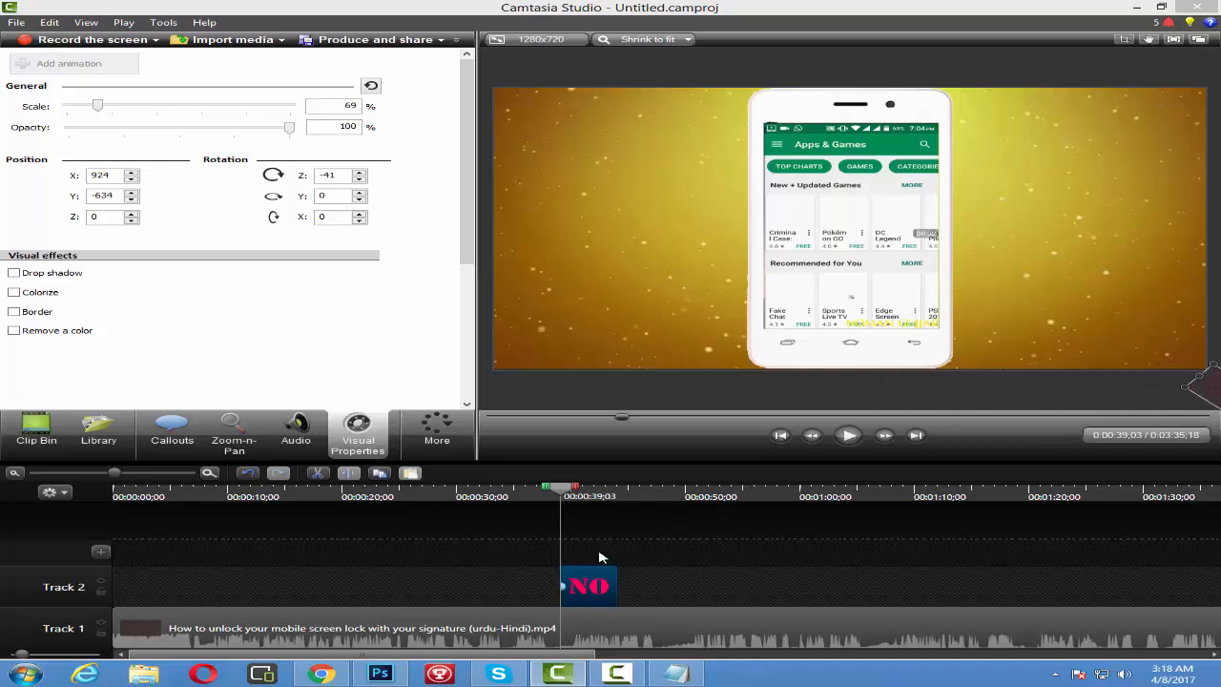
Lengthen and preview the watermark's animation at about 3 seconds, and extend its clip on Track 2 to about 0:00:51
{"action": "left_click_drag", "start_coordinate": [571, 591], "coordinate": [601, 570]}
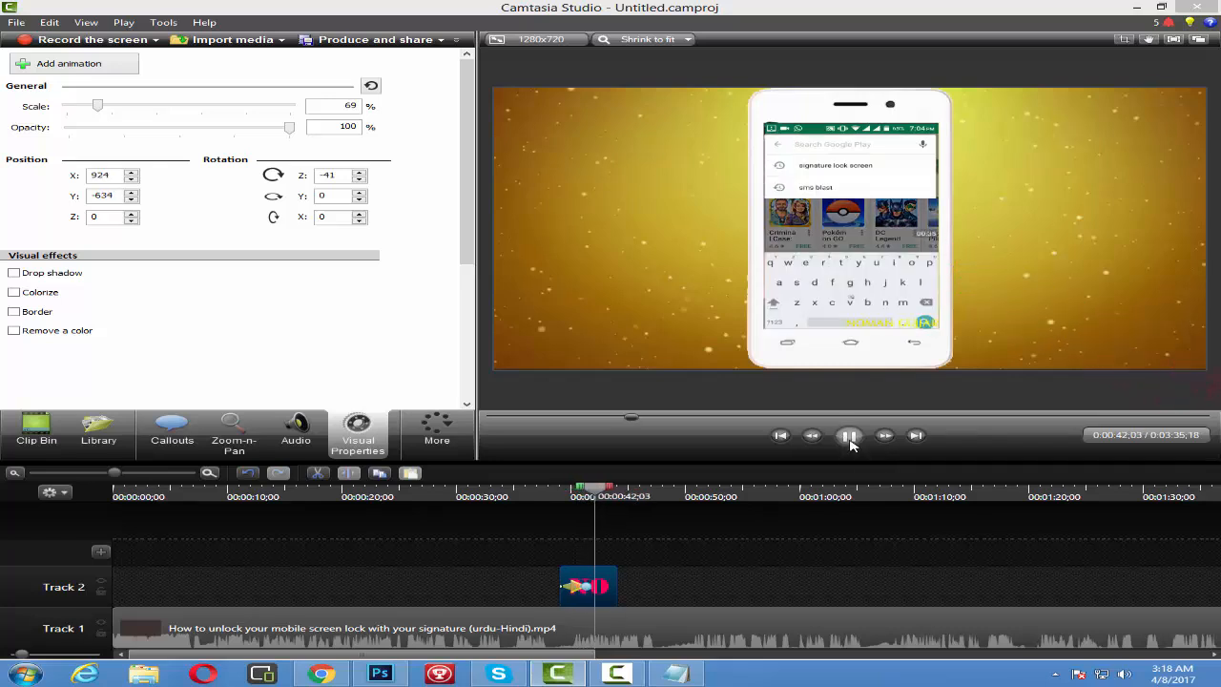
{"action": "left_click", "coordinate": [849, 437]}
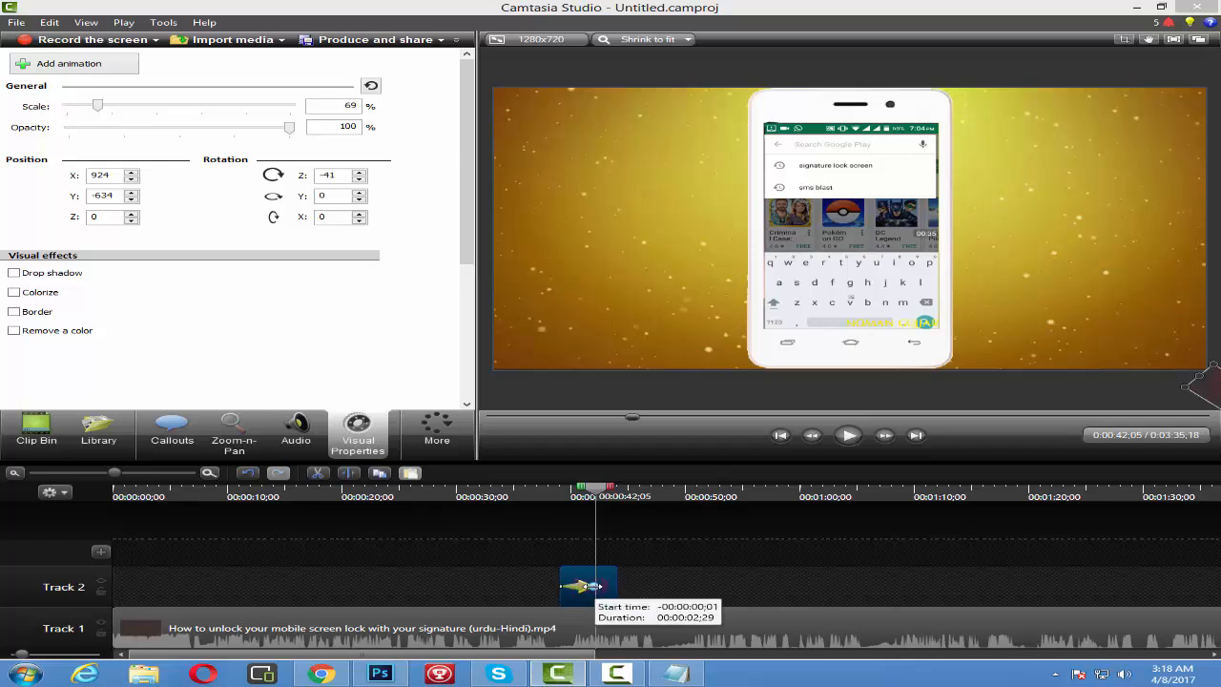
{"action": "left_click", "coordinate": [847, 436]}
{"action": "left_click", "coordinate": [846, 438]}
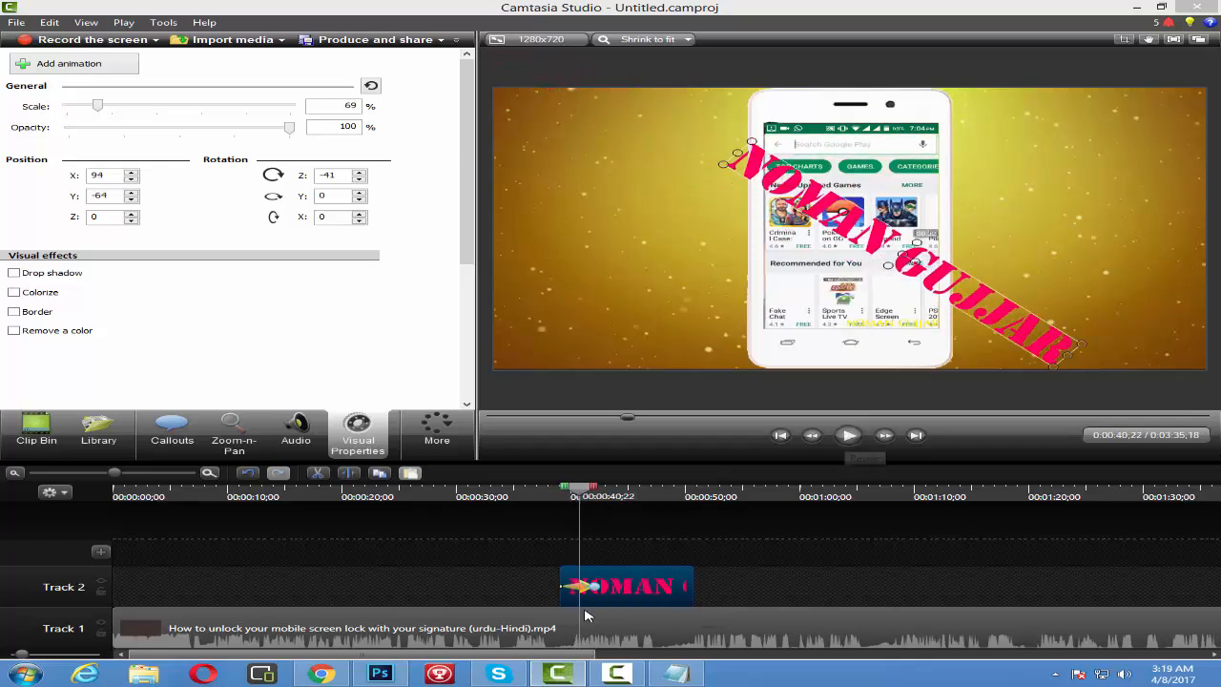
Shorten the watermark's animation back to the clip's start and preview it from about 0:00:37;02
{"action": "left_click_drag", "start_coordinate": [594, 585], "coordinate": [560, 584]}
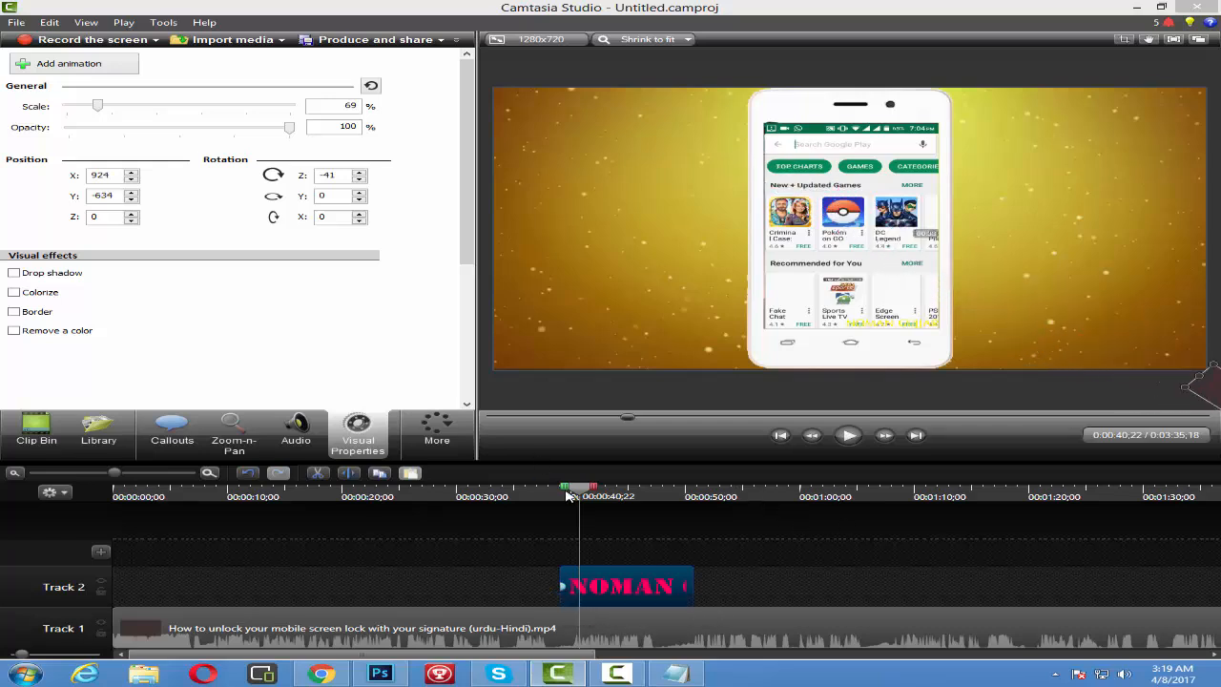
{"action": "left_click_drag", "start_coordinate": [570, 495], "coordinate": [540, 496]}
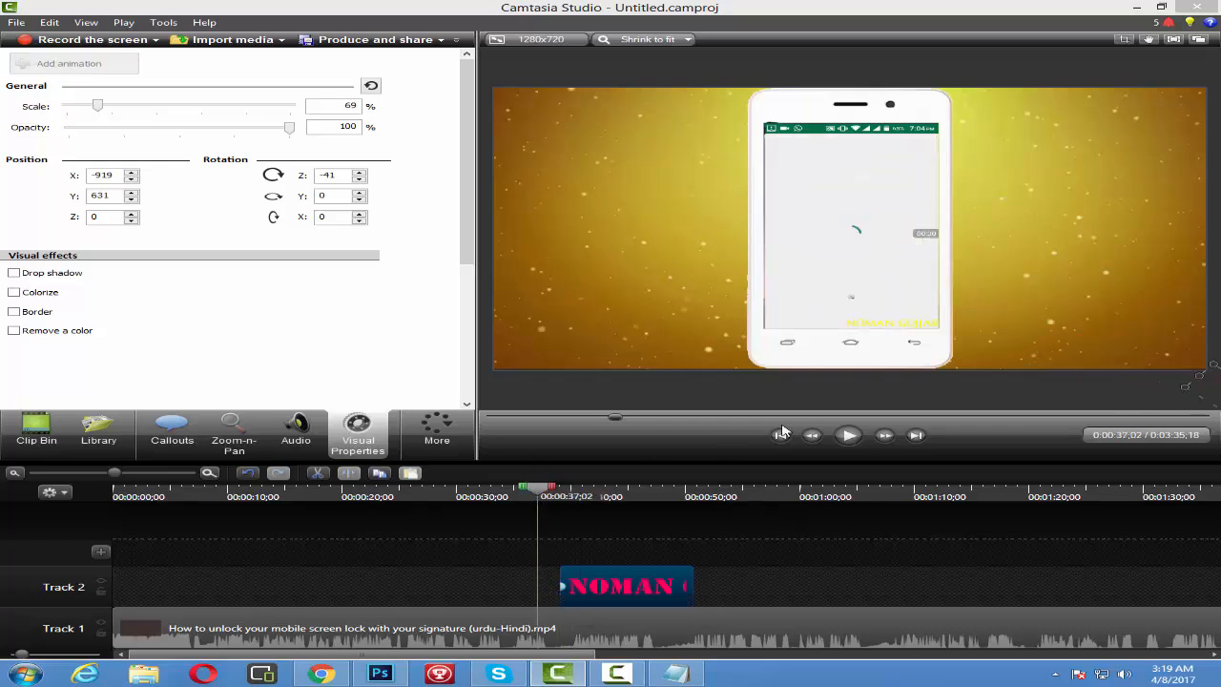
{"action": "left_click", "coordinate": [849, 434]}
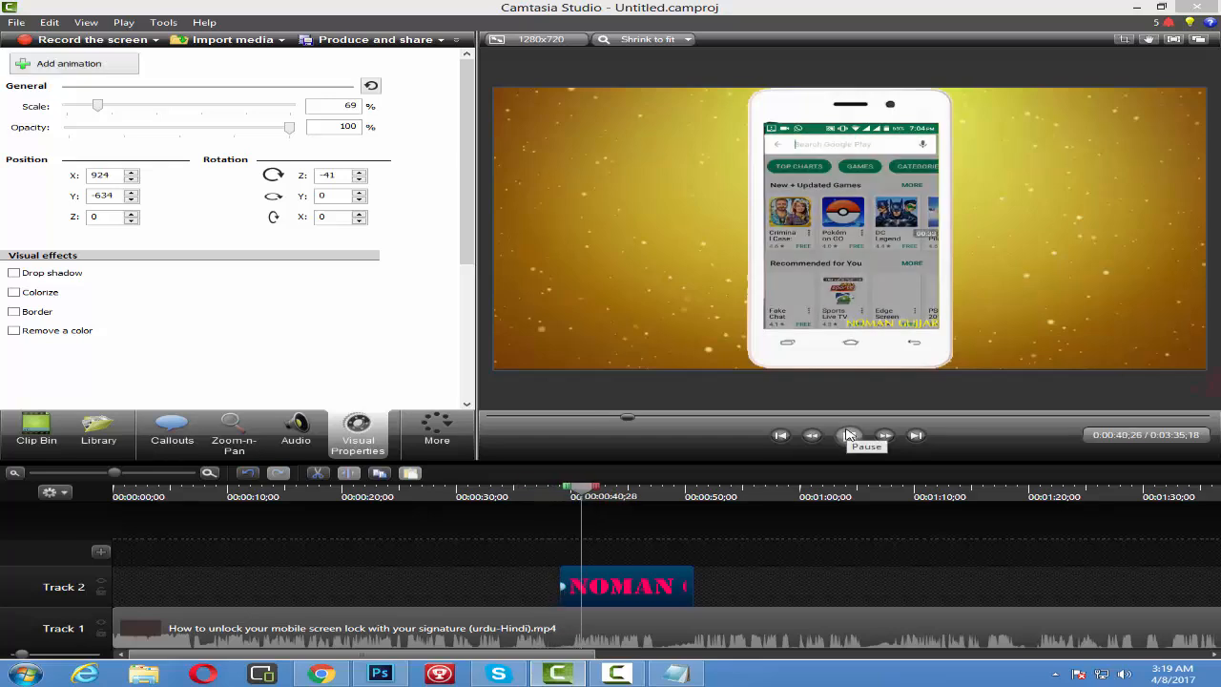
{"action": "left_click", "coordinate": [849, 434]}
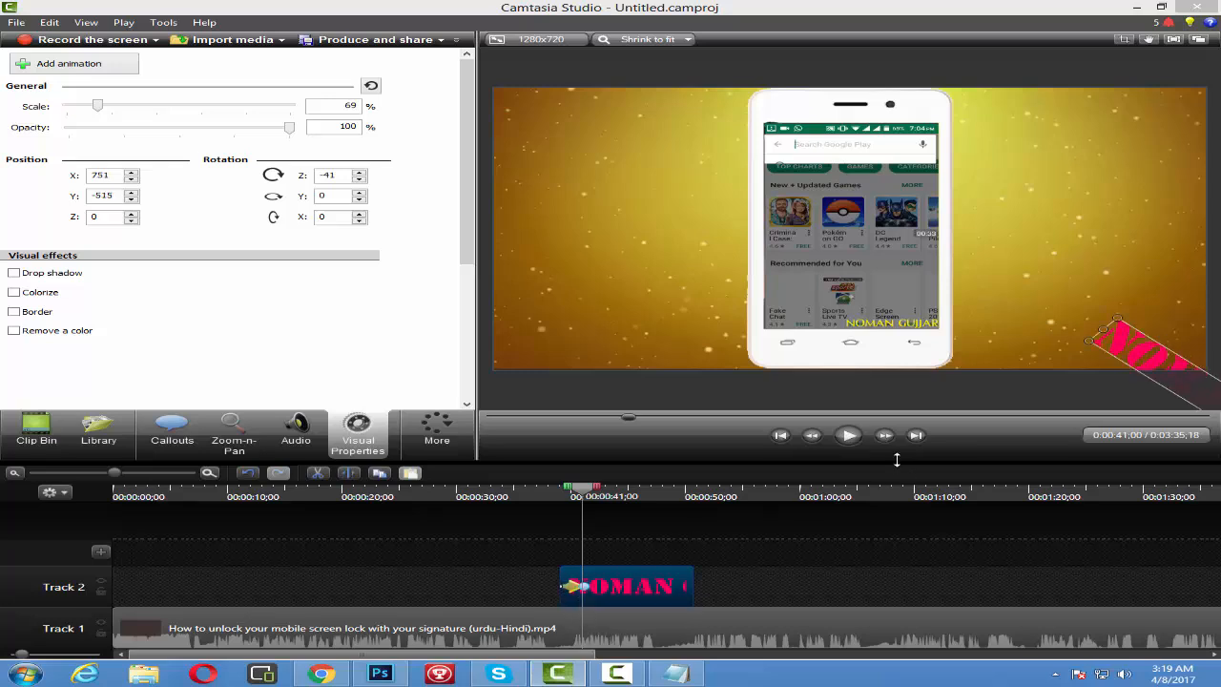
Stretch the watermark's animation across the full length of its Track 2 clip and preview the slower movement
{"action": "left_click", "coordinate": [849, 435]}
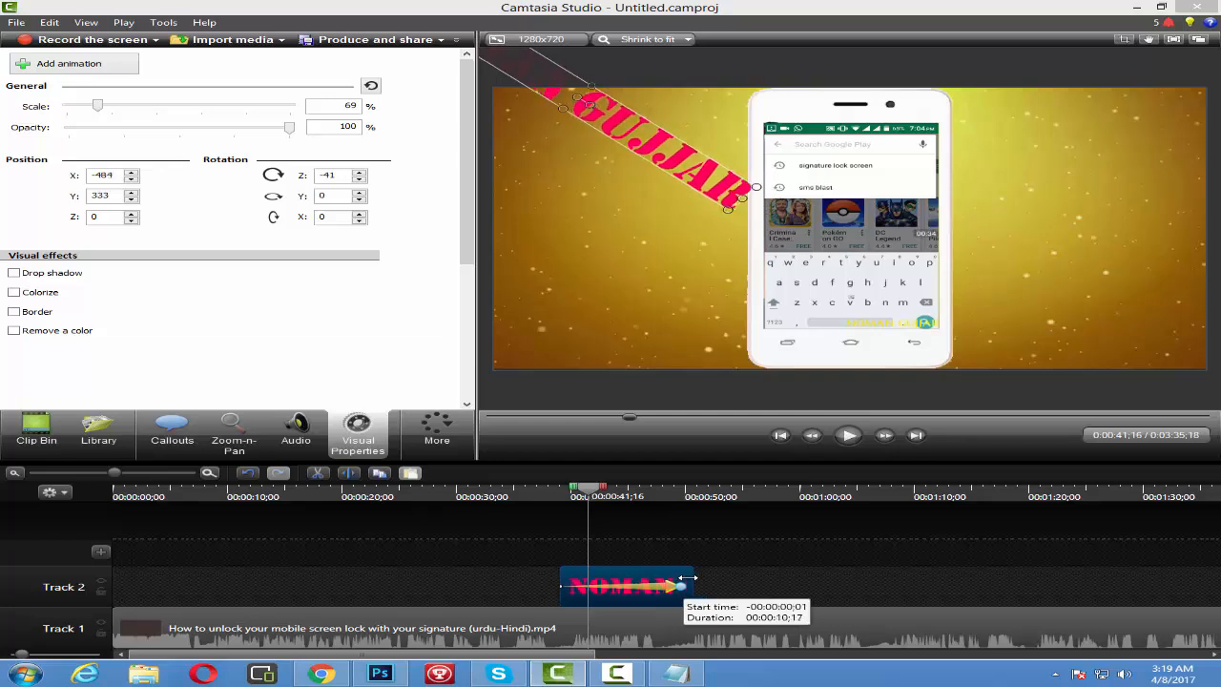
{"action": "left_click", "coordinate": [849, 436]}
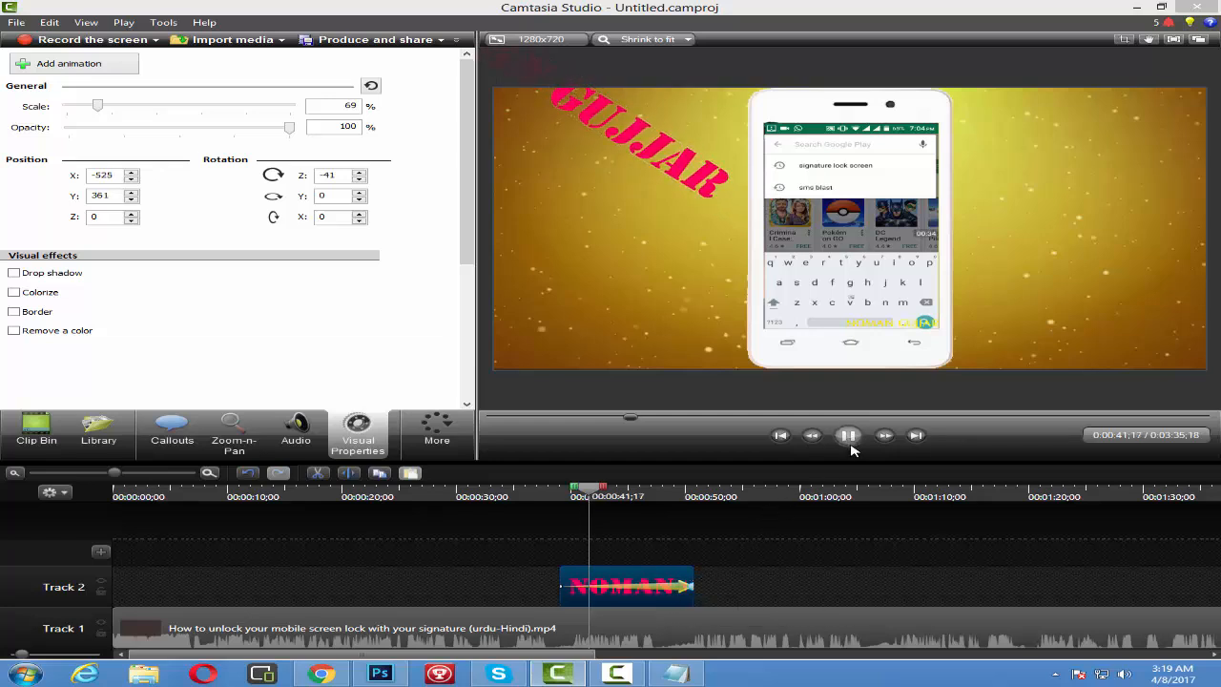
{"action": "left_click", "coordinate": [849, 436]}
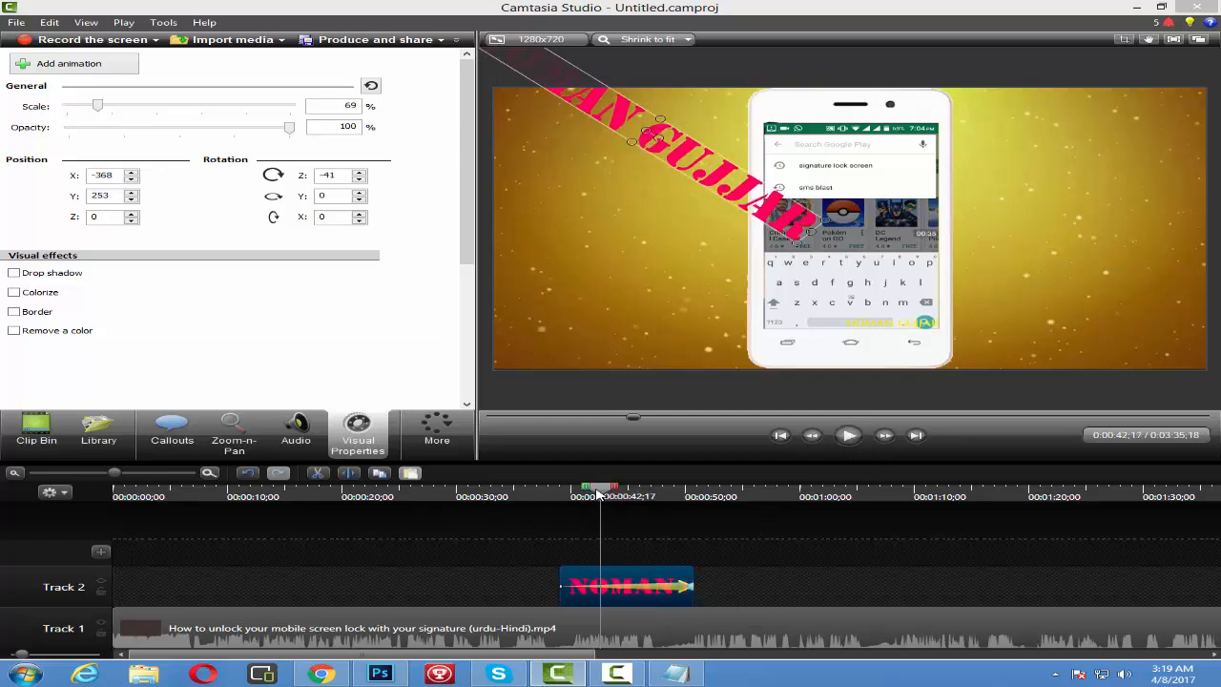
Play the watermark animation from before its clip to past its end, and return the playhead to 0:00:39;03
{"action": "left_click_drag", "start_coordinate": [600, 494], "coordinate": [551, 493]}
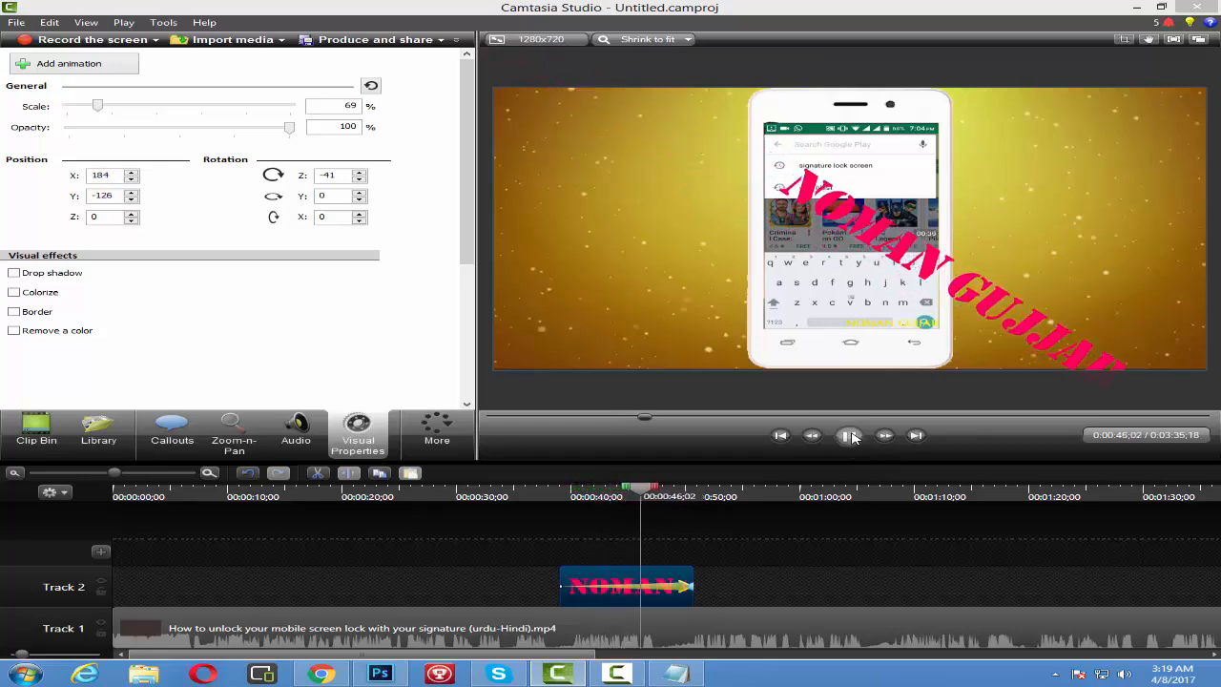
{"action": "left_click", "coordinate": [852, 436]}
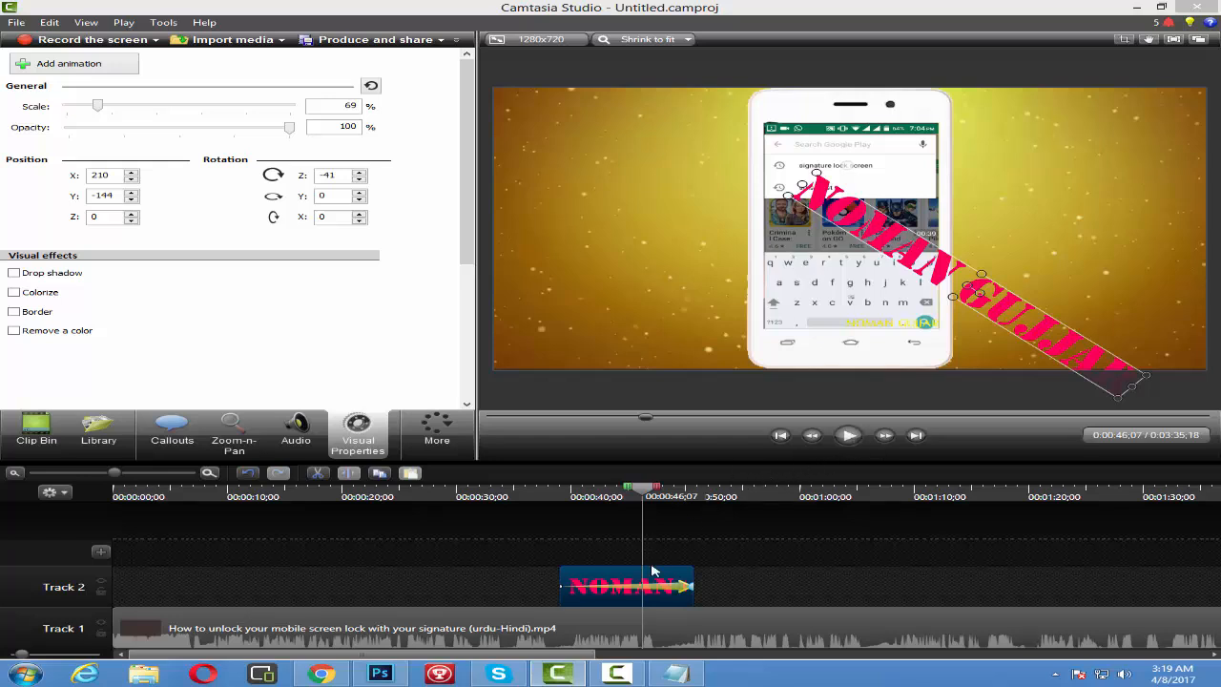
{"action": "left_click", "coordinate": [859, 446]}
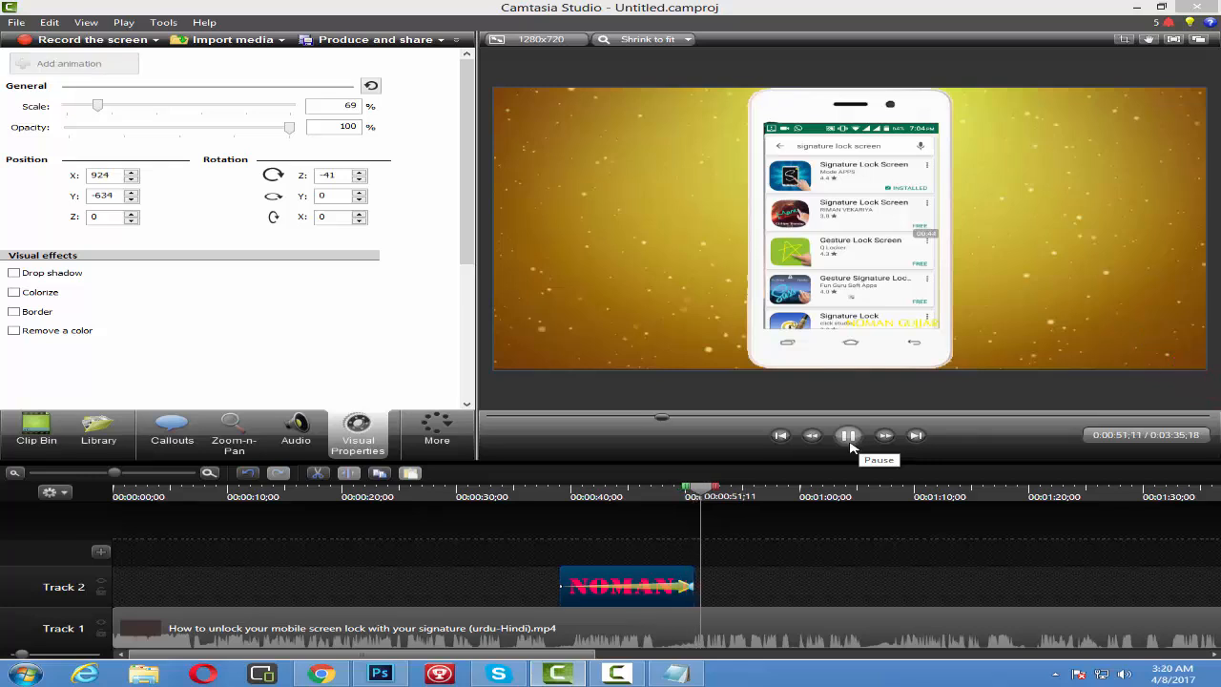
{"action": "left_click", "coordinate": [852, 446]}
{"action": "left_click_drag", "start_coordinate": [708, 493], "coordinate": [563, 493]}
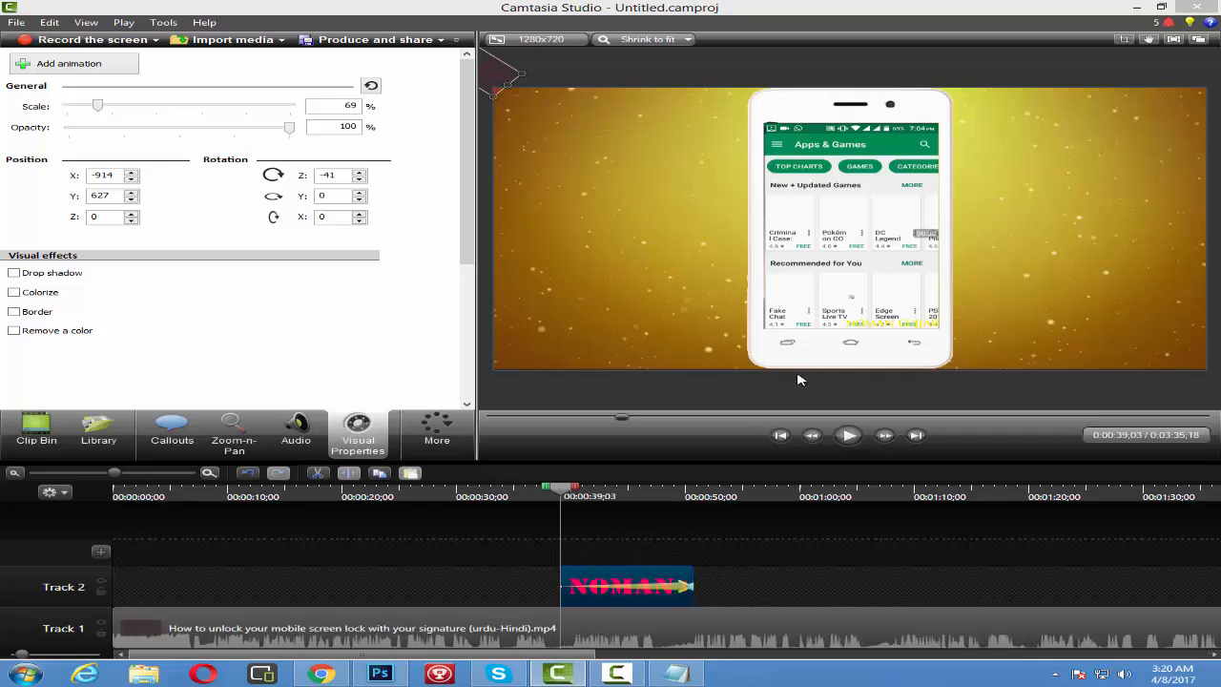
Minimize the video editor and refresh the desktop
{"action": "left_click", "coordinate": [1138, 8]}
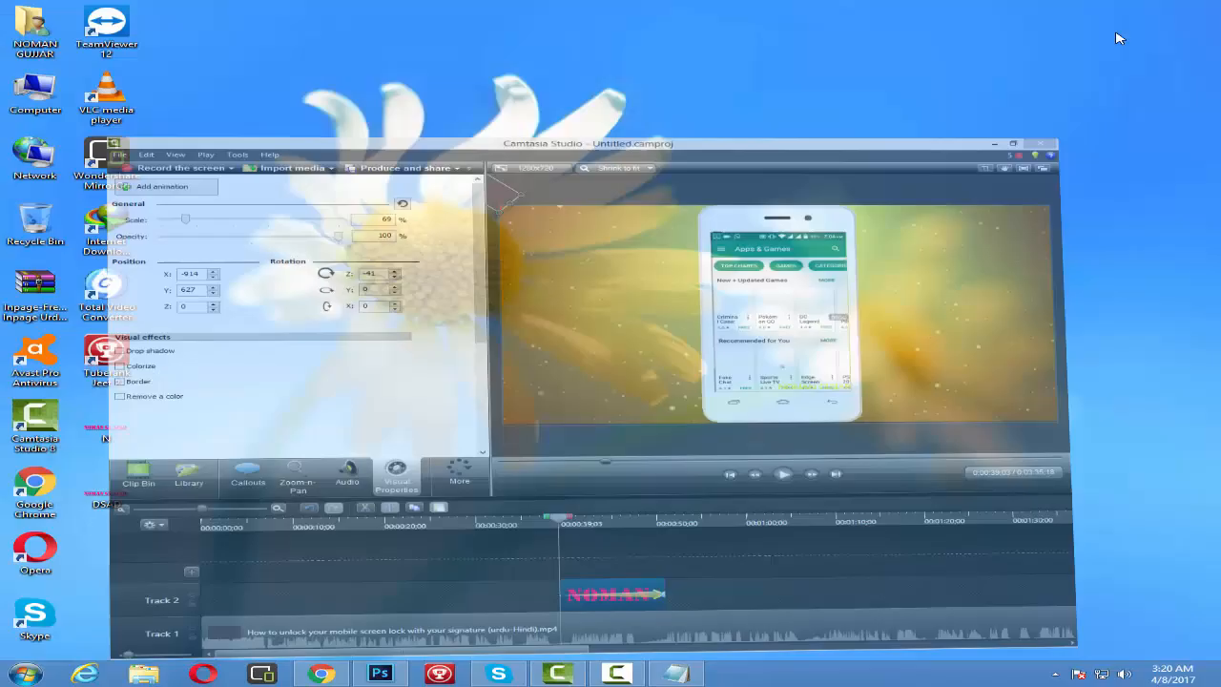
{"action": "right_click", "coordinate": [763, 183]}
{"action": "left_click", "coordinate": [821, 220]}
{"action": "right_click", "coordinate": [822, 220]}
{"action": "left_click", "coordinate": [859, 258]}
{"action": "right_click", "coordinate": [859, 255]}
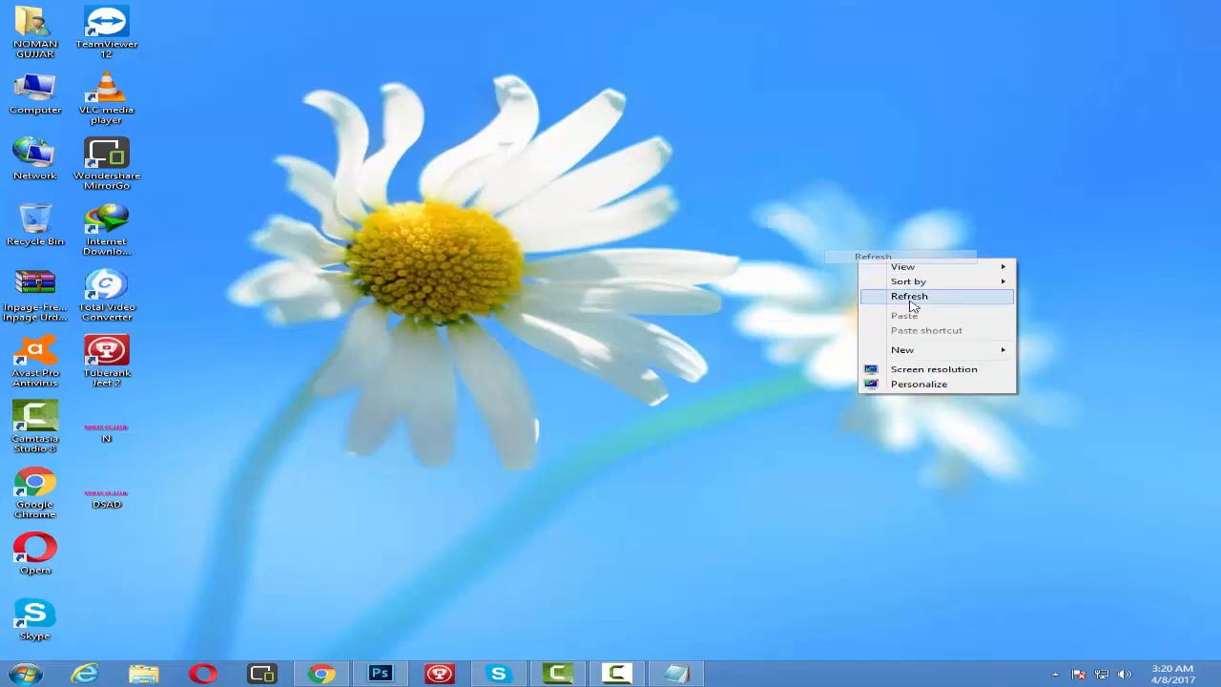
{"action": "left_click", "coordinate": [916, 297]}
Switch to the YouTube channel page open in Chrome
{"action": "left_click", "coordinate": [320, 674]}
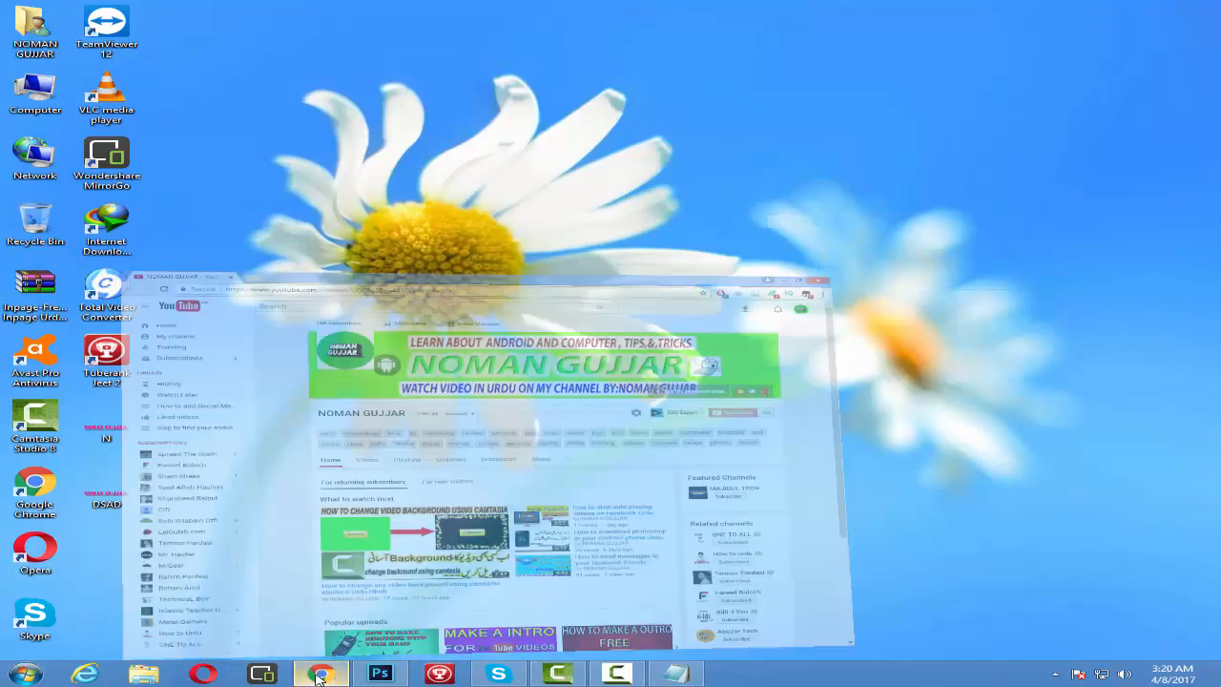